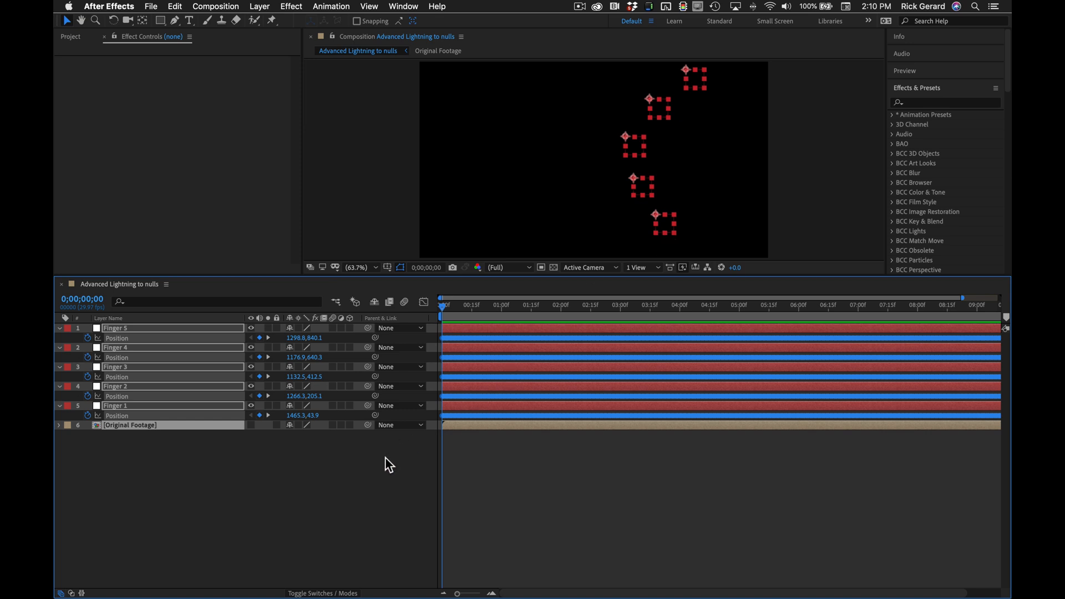
- Deselect all layers and create a 1920 x 1080 px white solid named Energy
drag(455, 307, 403, 308)
click(403, 309)
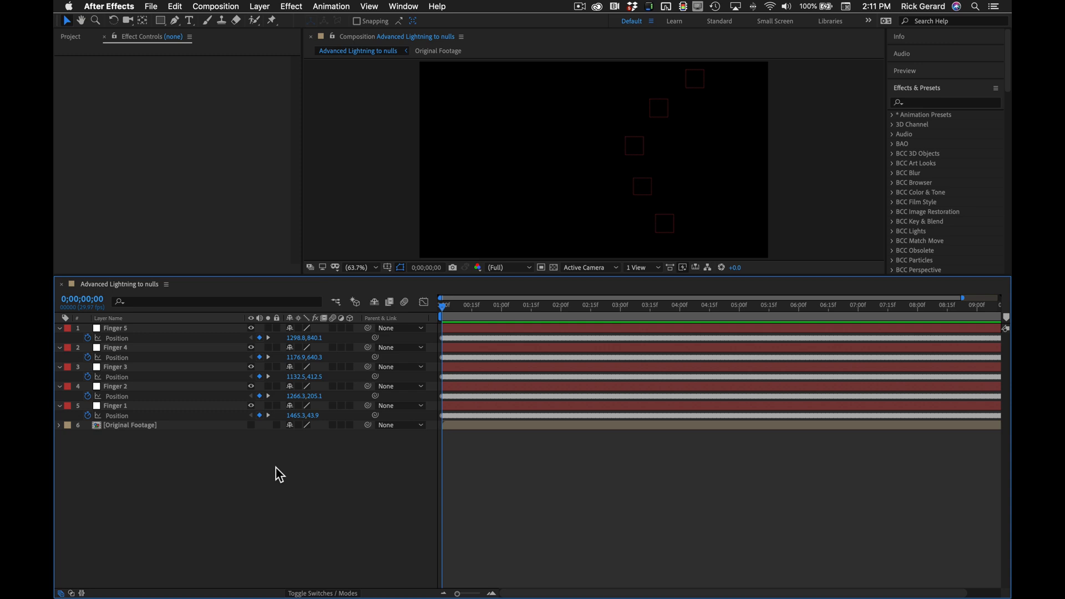
key(super+y)
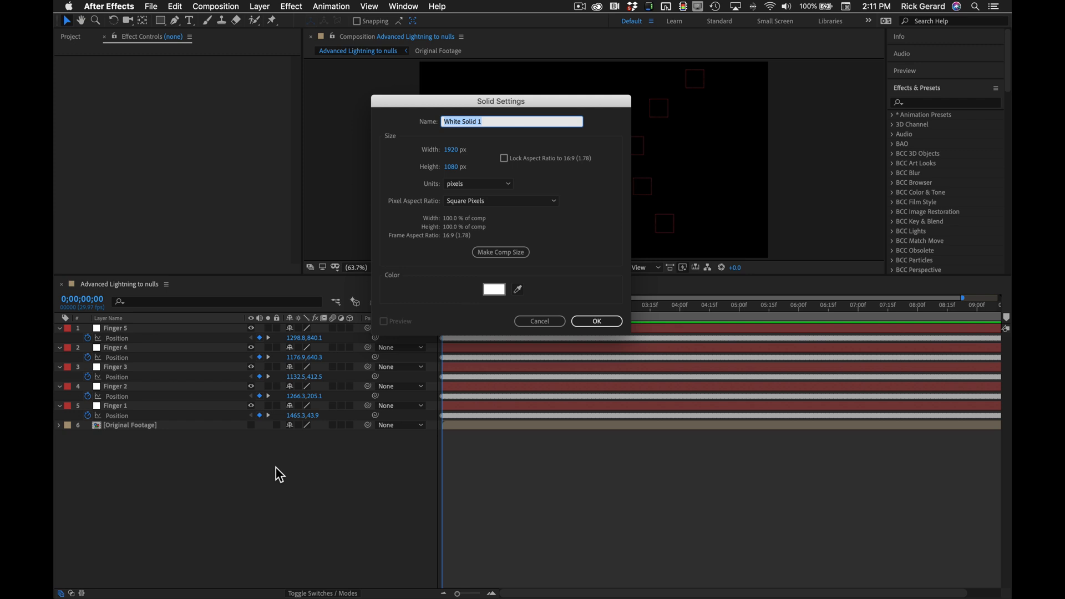
text(Energy)
key(Return)
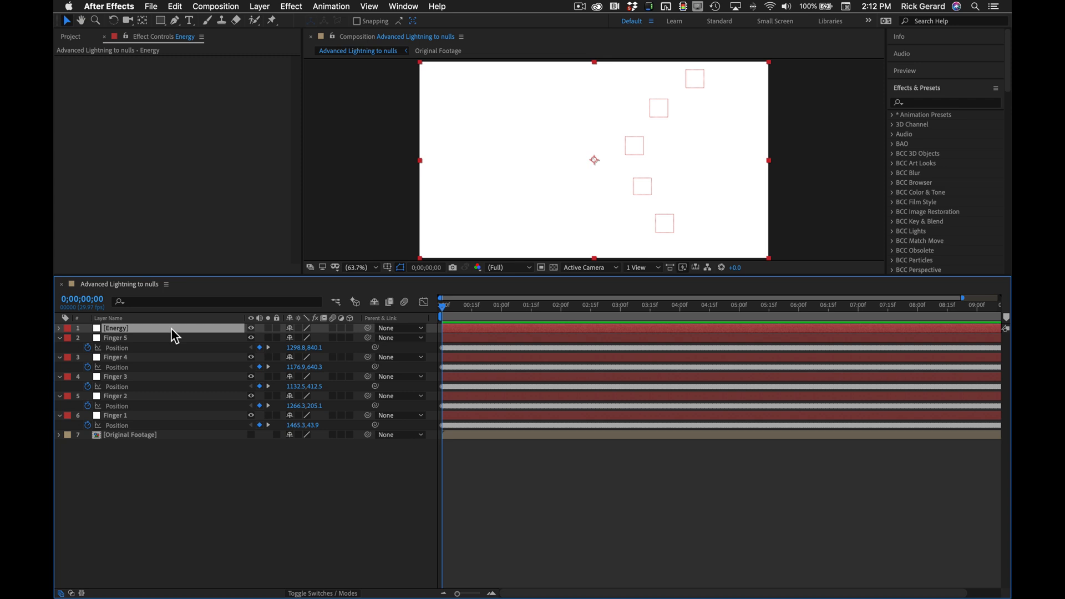
- Search the effects for "adv" and apply Advanced Lightning to the Energy solid
key(ctrl+space)
text(adv)
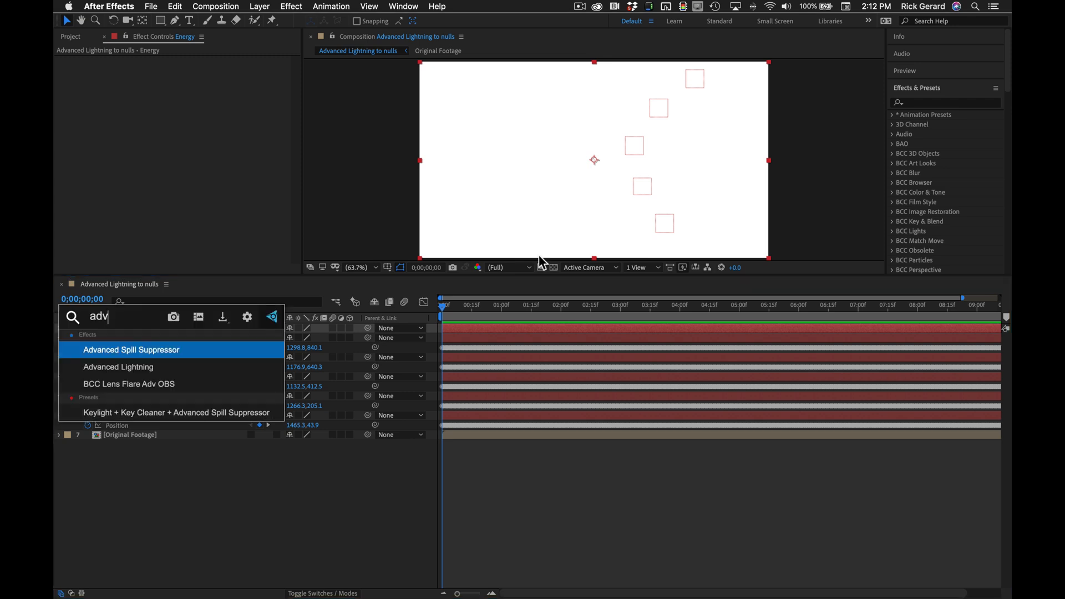
click(144, 368)
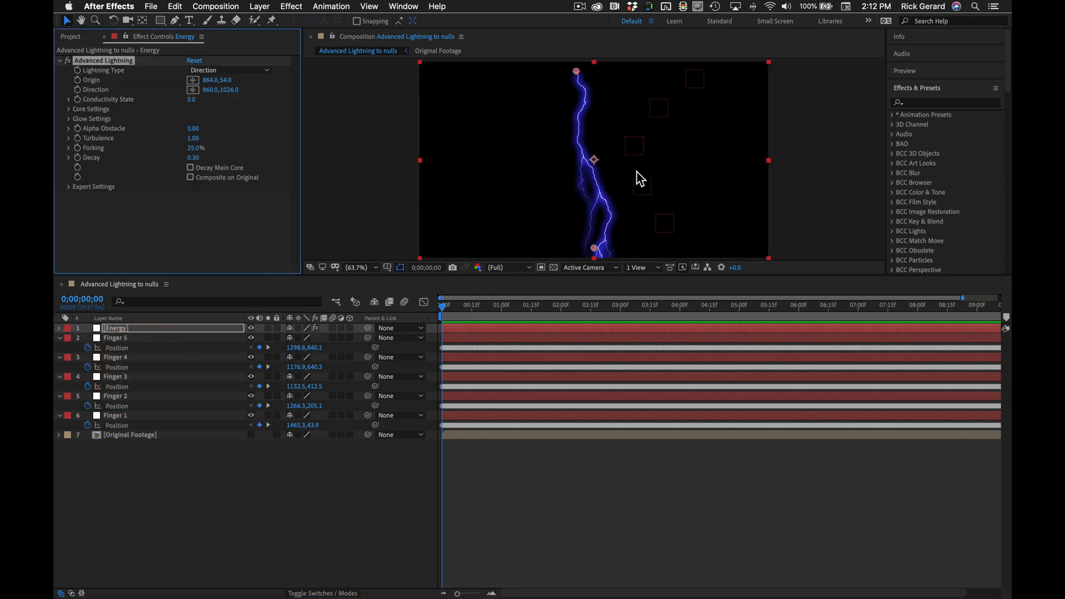
- Place the lightning's origin beside the Finger 1 null at about 1448, 70 and its direction point at about 181, 477
click(576, 72)
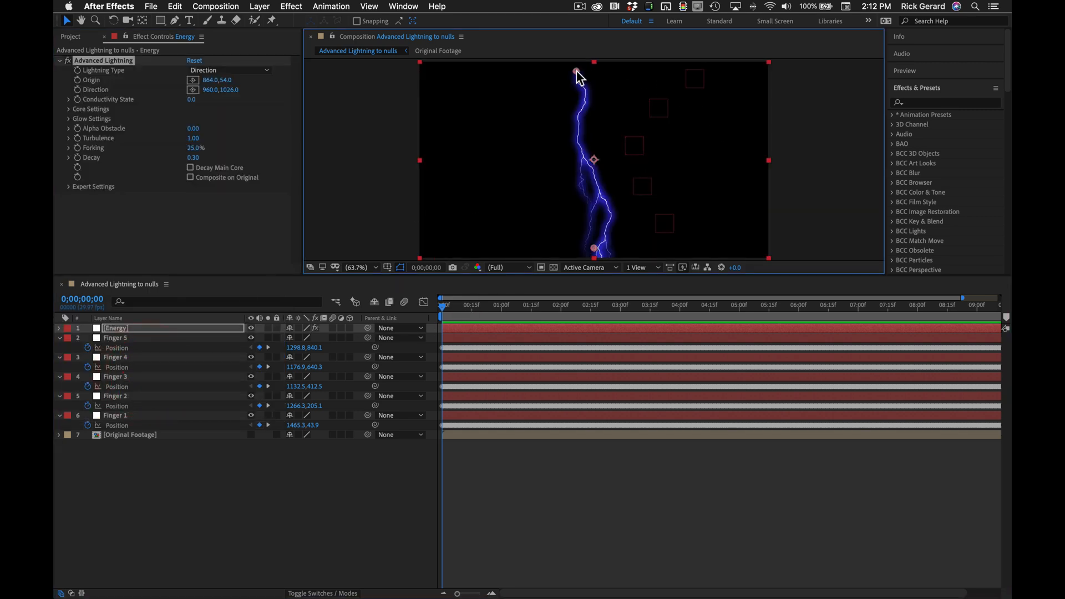
drag(576, 72, 682, 74)
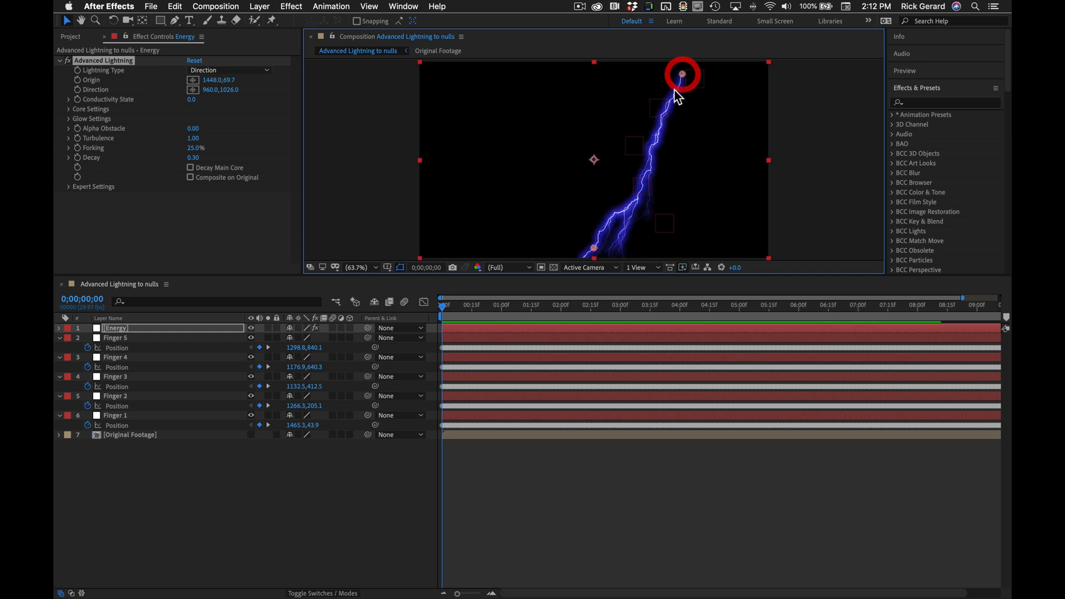
drag(593, 248, 452, 148)
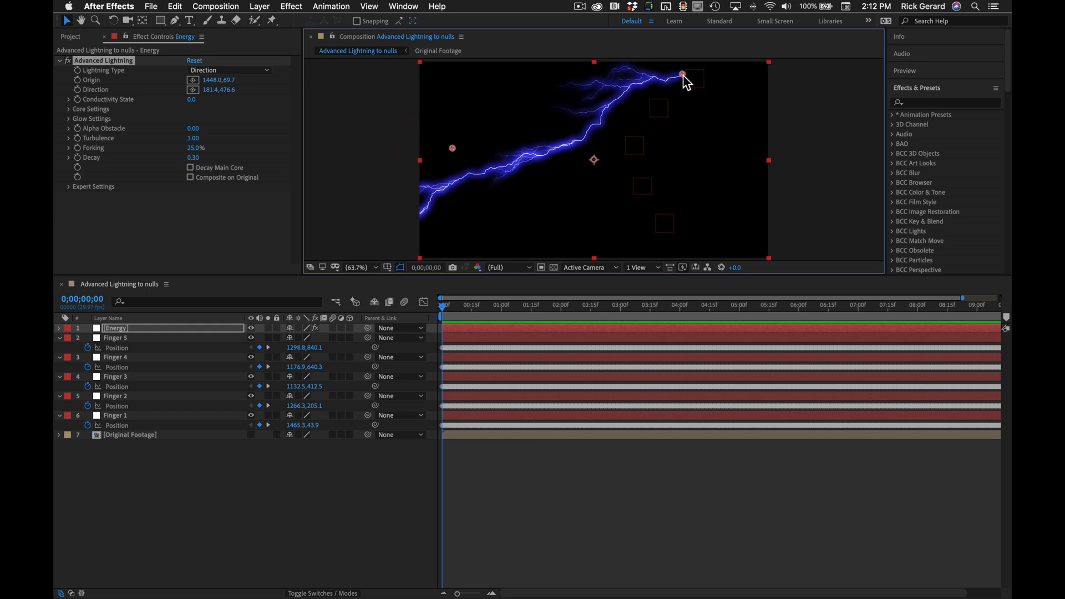
- Enable keyframing on the Origin of Energy's Advanced Lightning effect at 0;00;00;00, after identifying the Finger 1 null
click(521, 411)
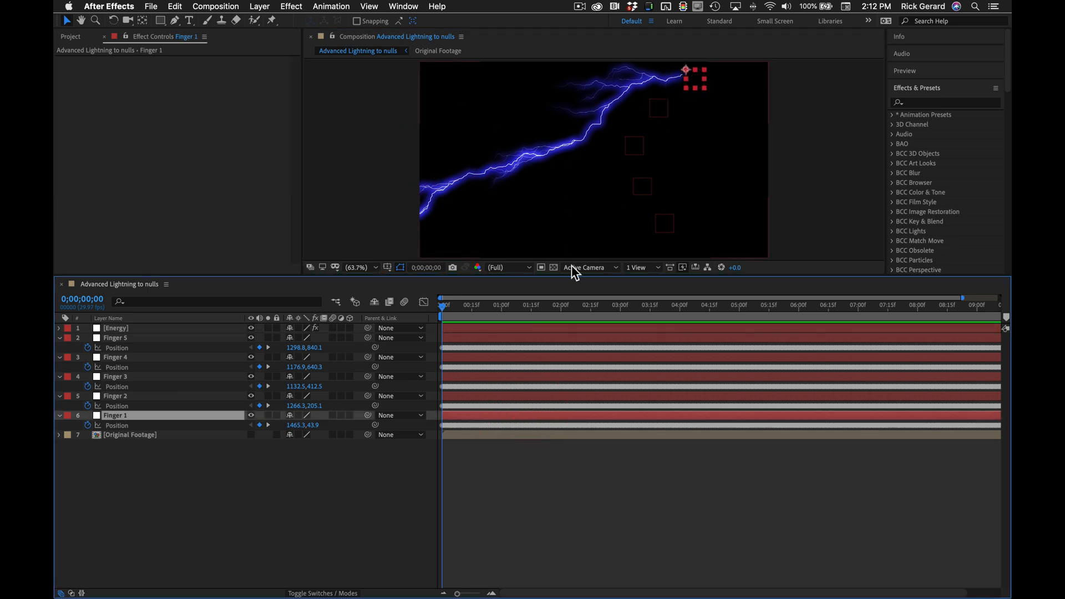
click(561, 328)
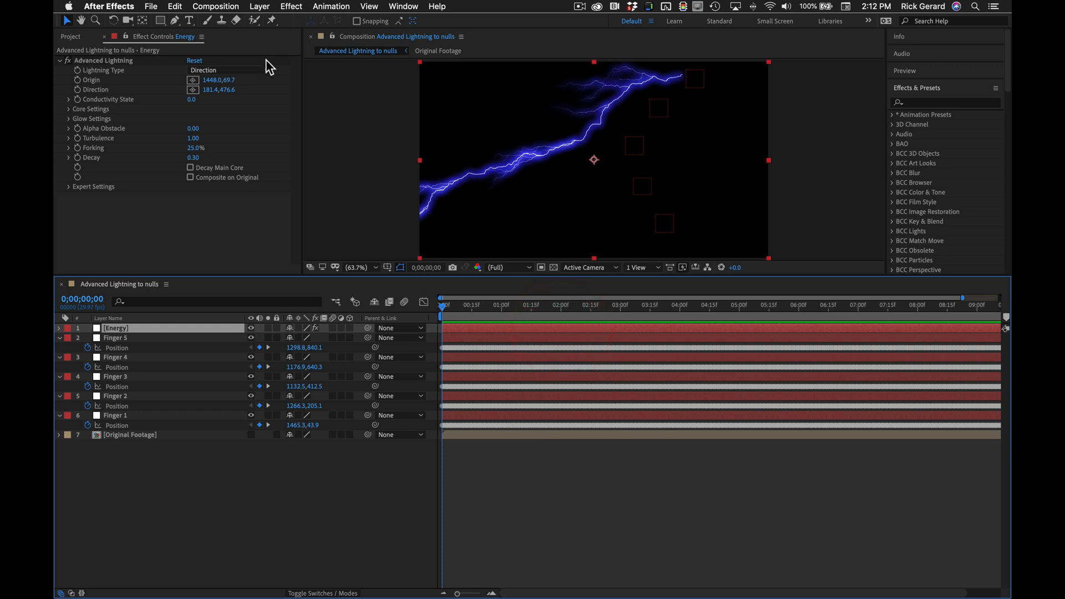
click(80, 78)
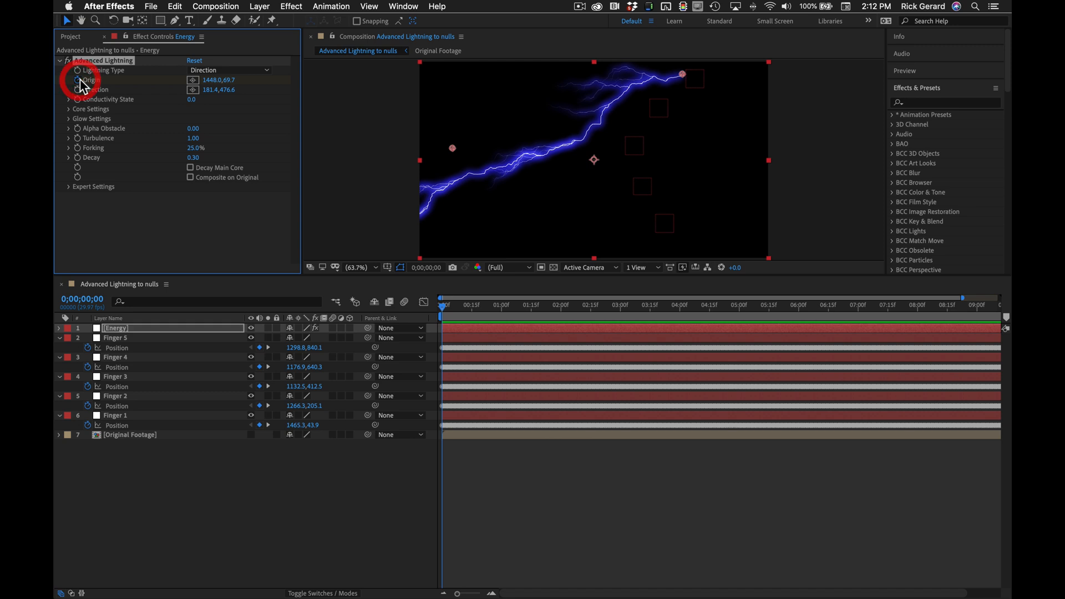
click(199, 233)
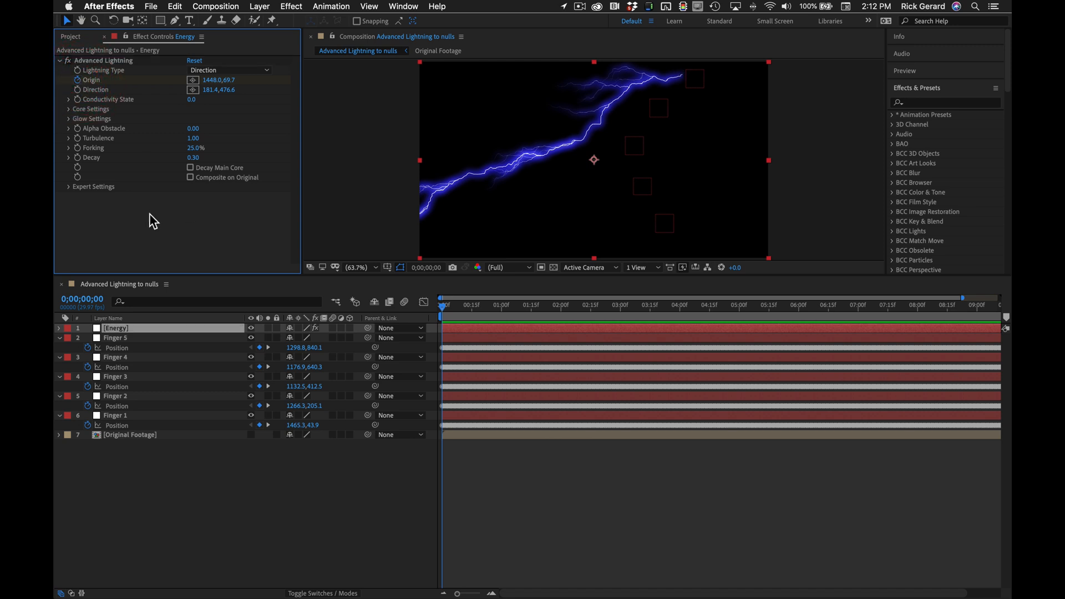
- Apply the Glow effect to the Energy layer and collapse its settings
key(ctrl+space)
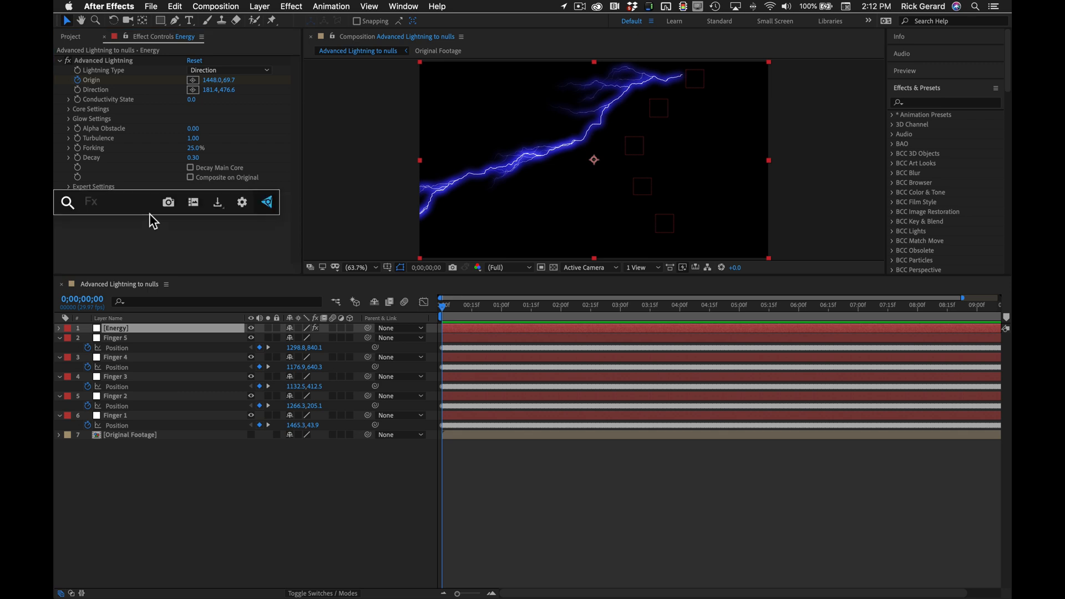
text(glo)
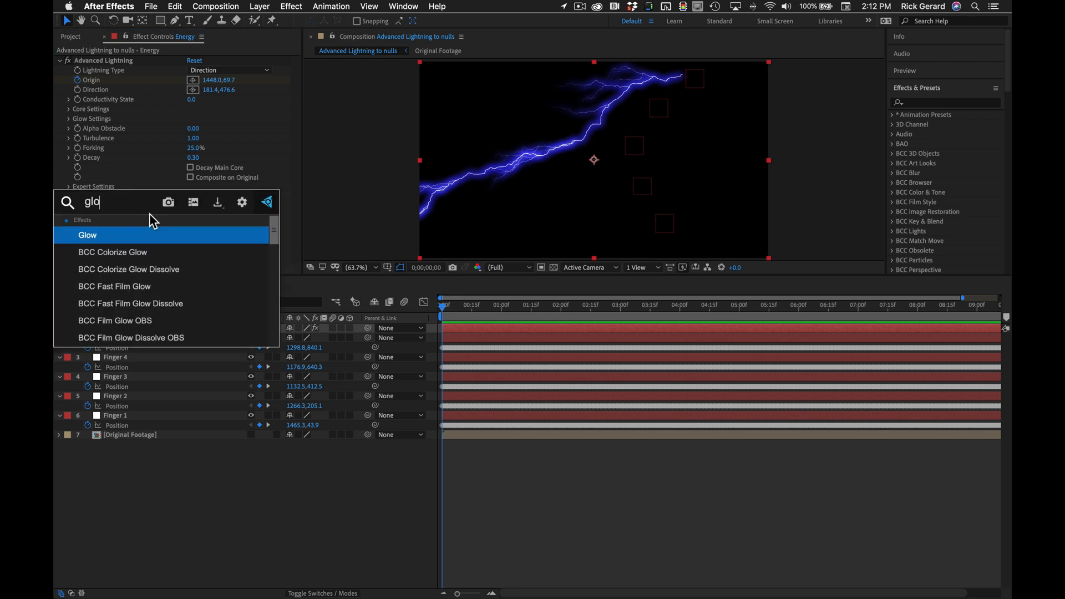
key(Return)
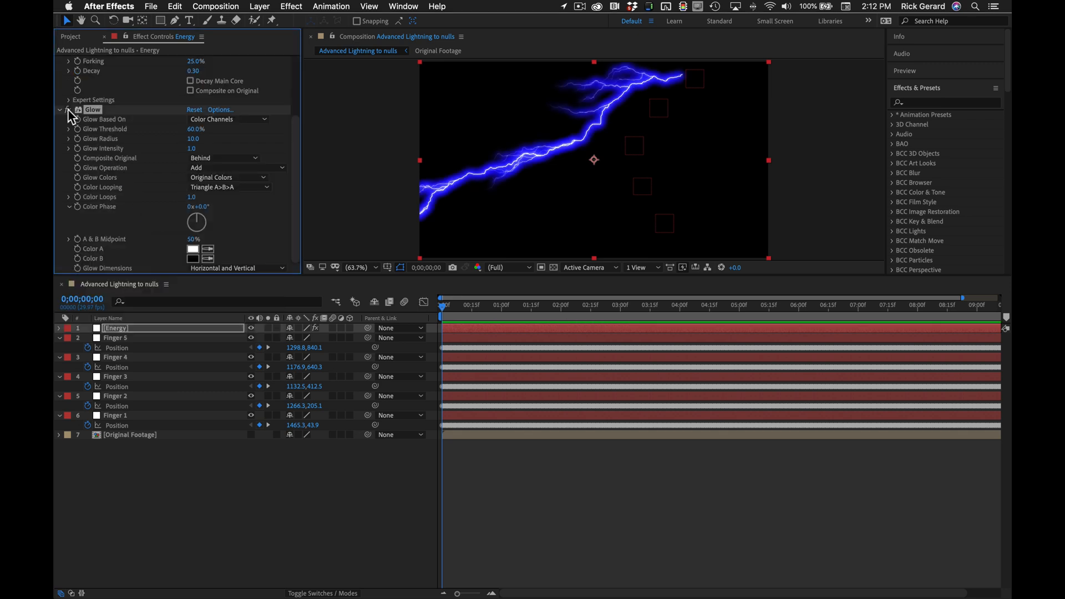
click(62, 109)
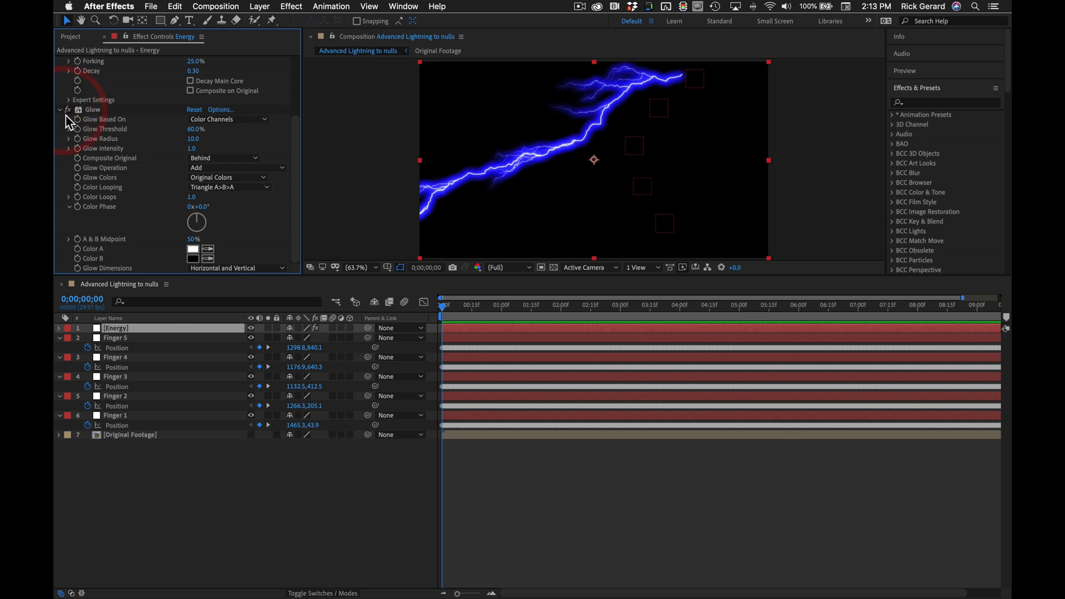
click(61, 108)
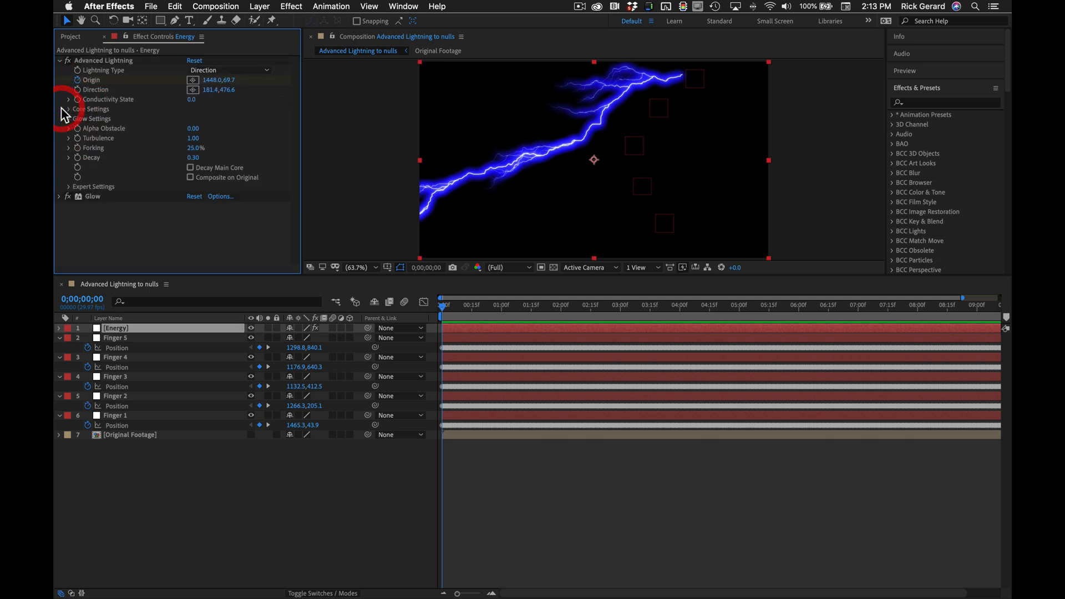
click(67, 196)
- Apply Curves to the Energy layer, raise the RGB curve's lower midtones, and collapse the effect's settings
key(ctrl+space)
text(cur)
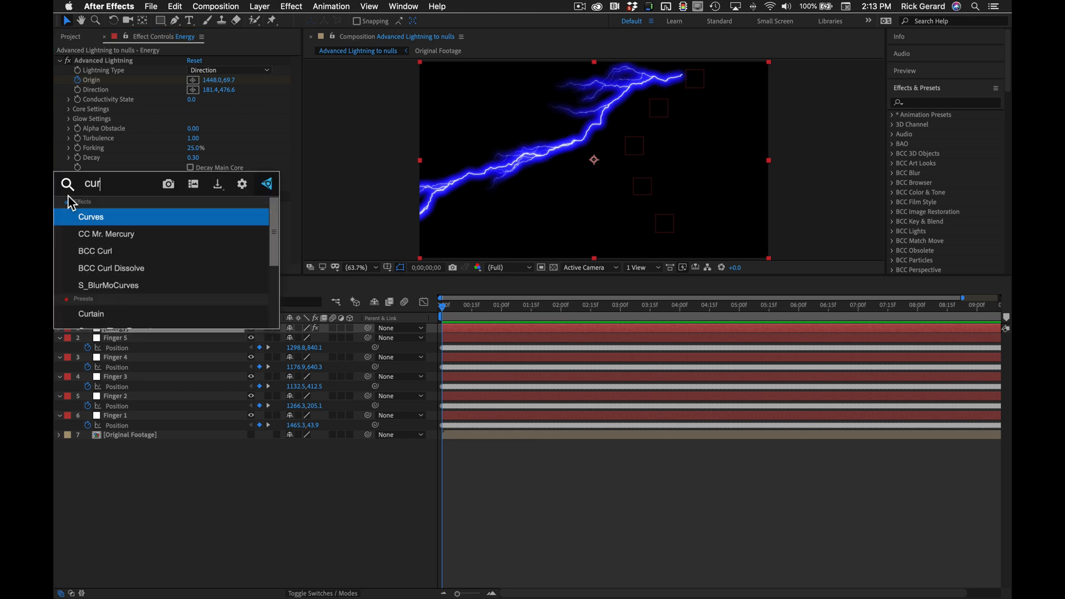
key(Return)
drag(132, 195, 130, 173)
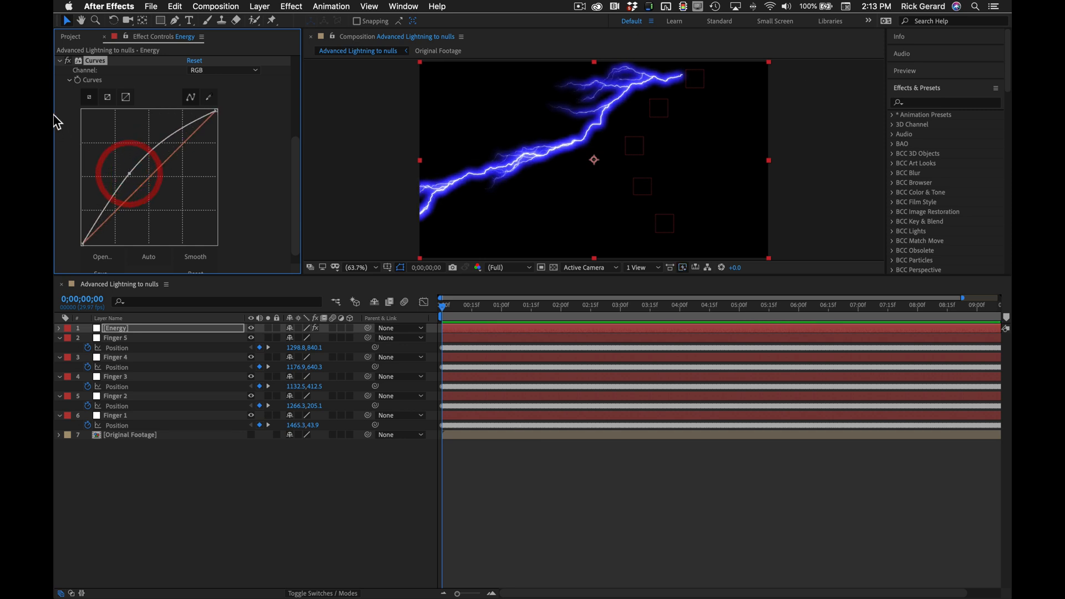
click(59, 61)
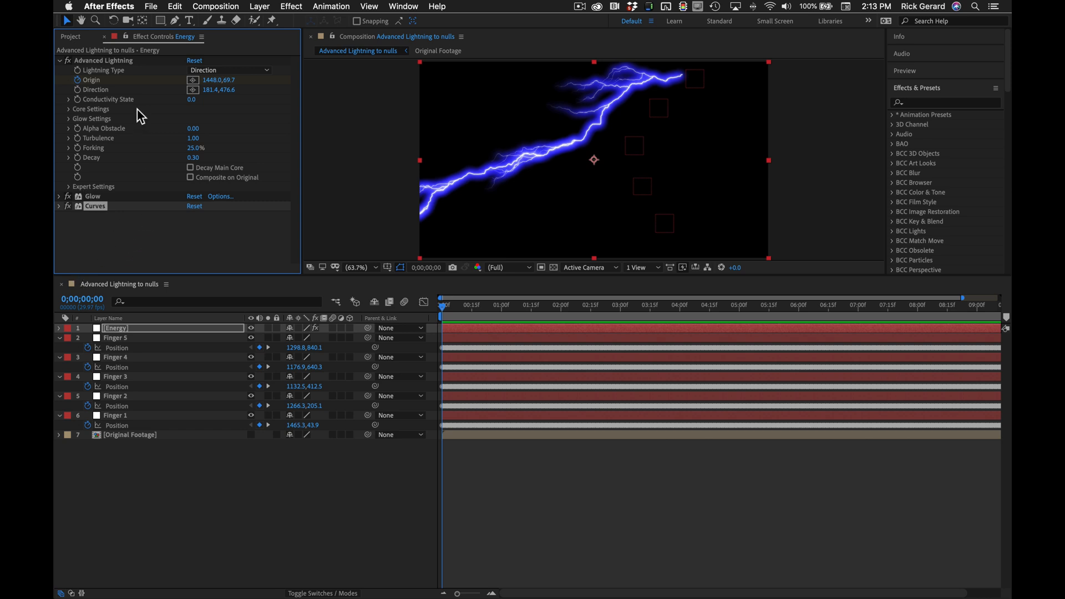
- Duplicate the Advanced Lightning effect on the Energy layer
click(114, 61)
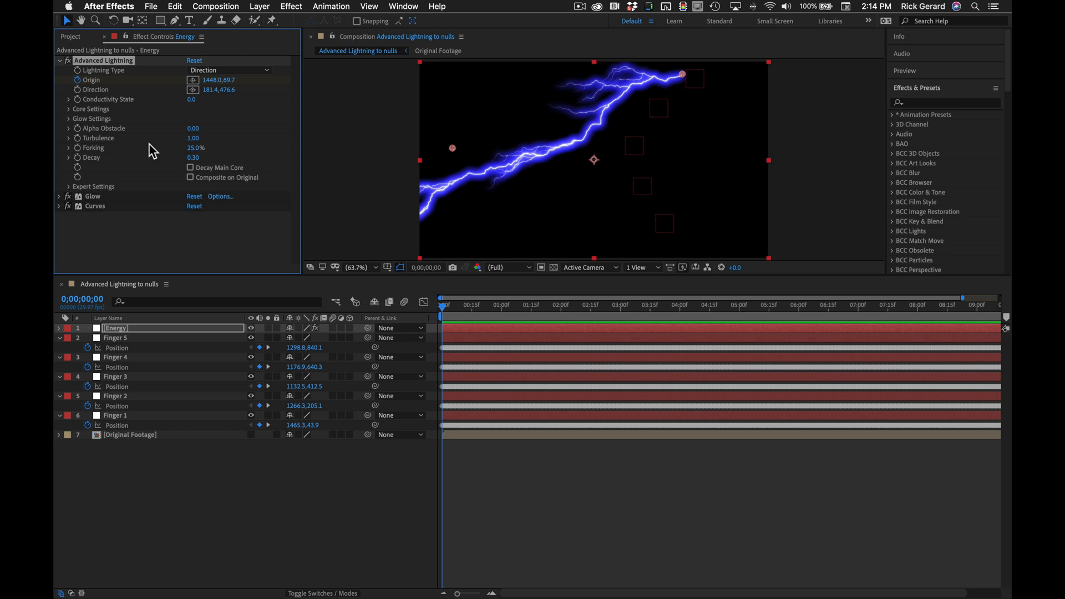
key(super+d)
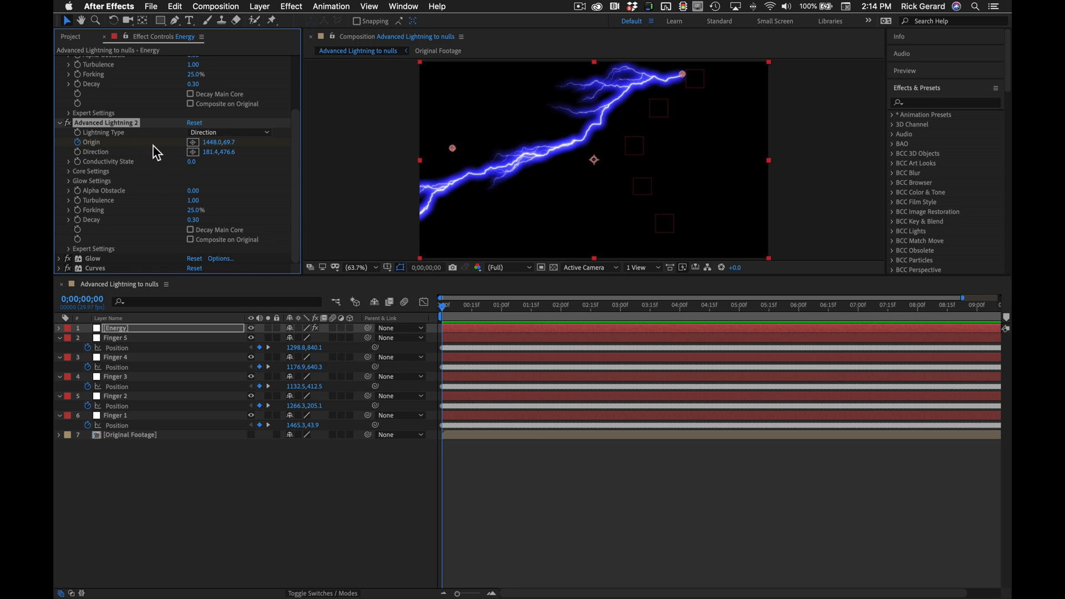
scroll(157, 153, up, 3)
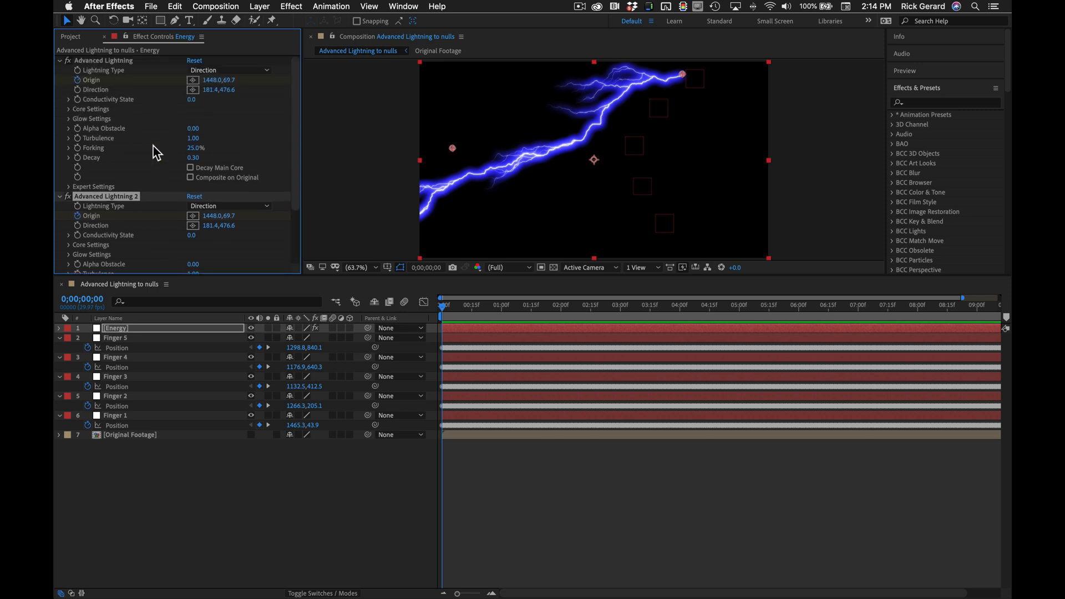
- Move the origin of Advanced Lightning 2 down to about 1417, 450, level with the Finger 3 null
click(115, 198)
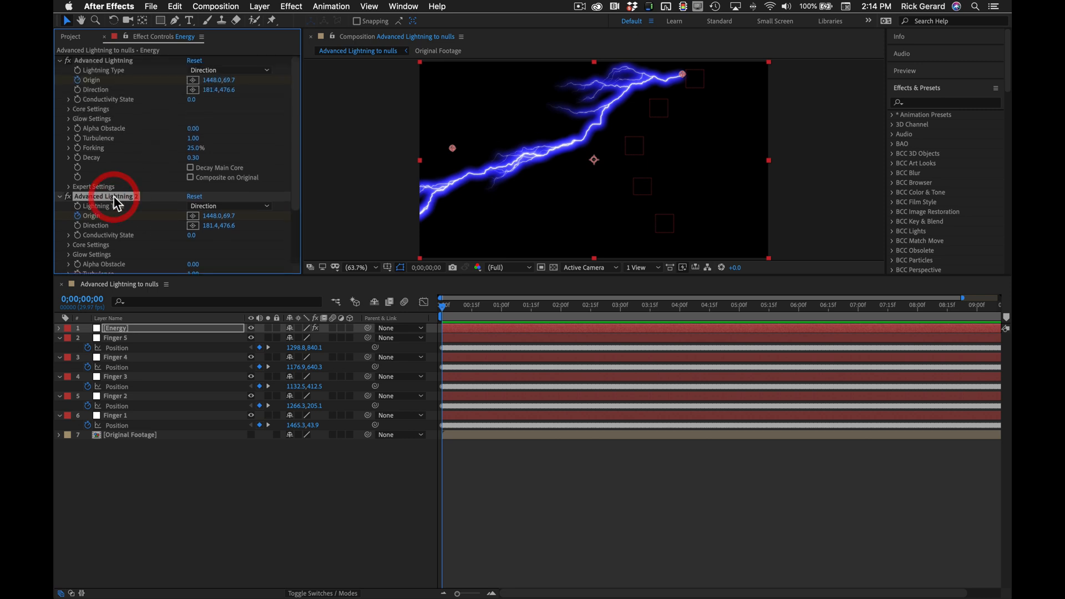
click(126, 62)
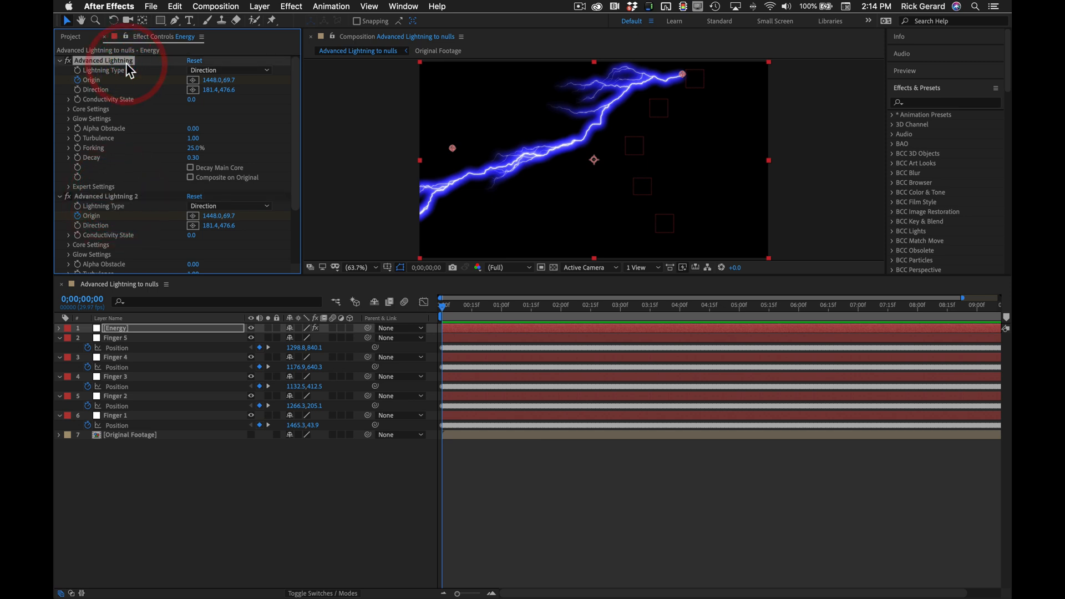
click(109, 196)
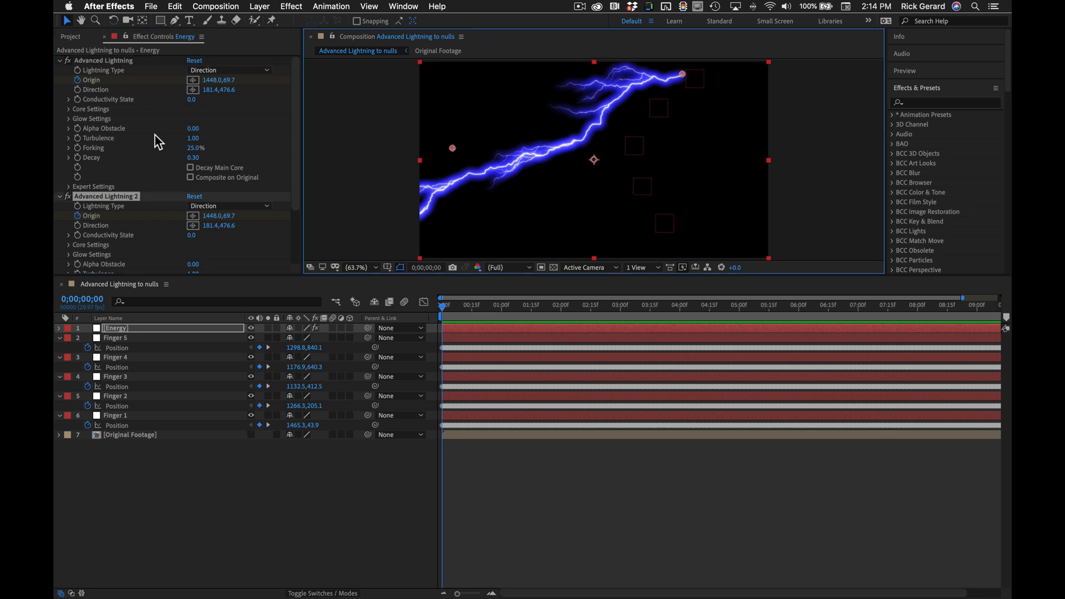
drag(682, 74, 677, 143)
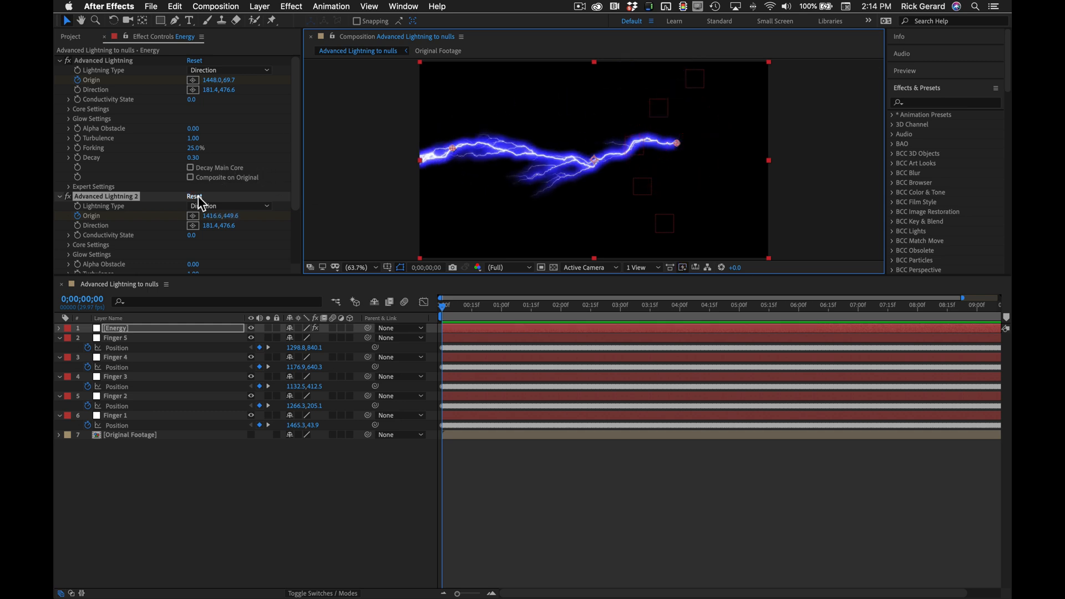
- Enable Composite on Original for Advanced Lightning 2
scroll(199, 202, down, 3)
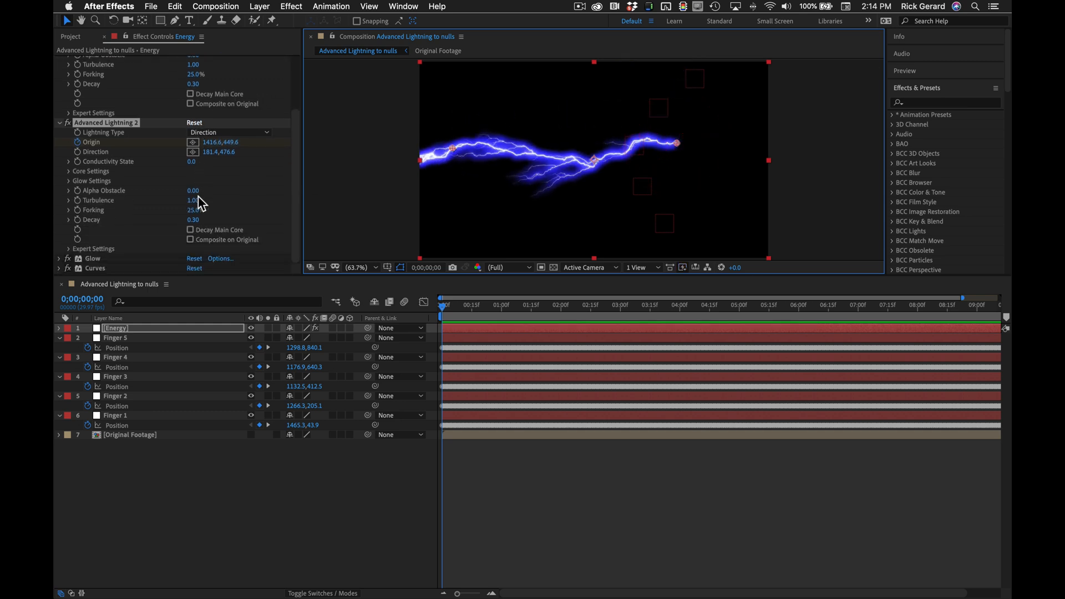
click(190, 239)
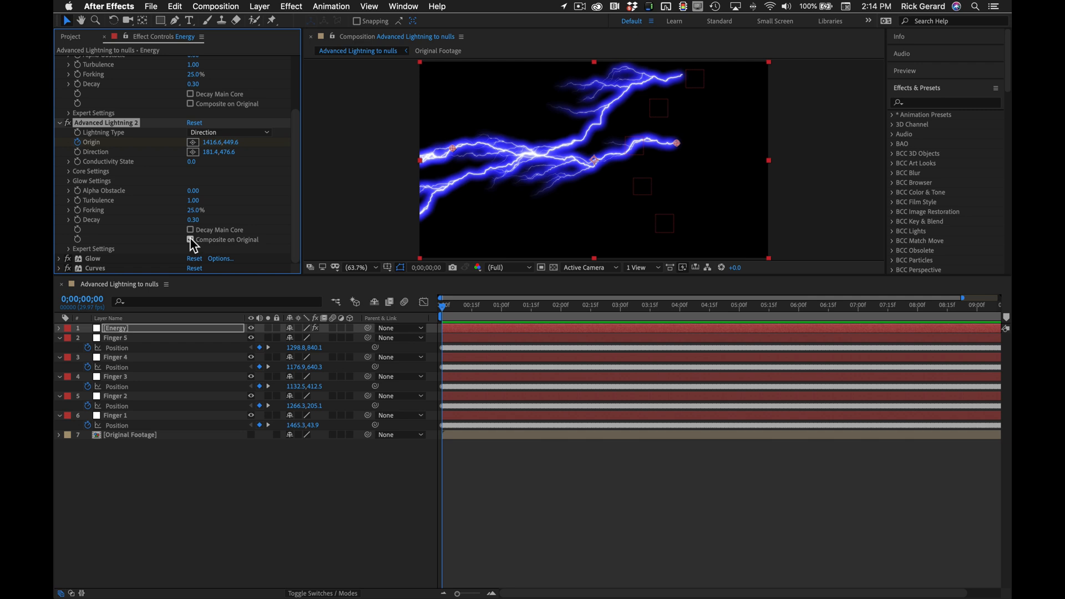
scroll(158, 118, up, 3)
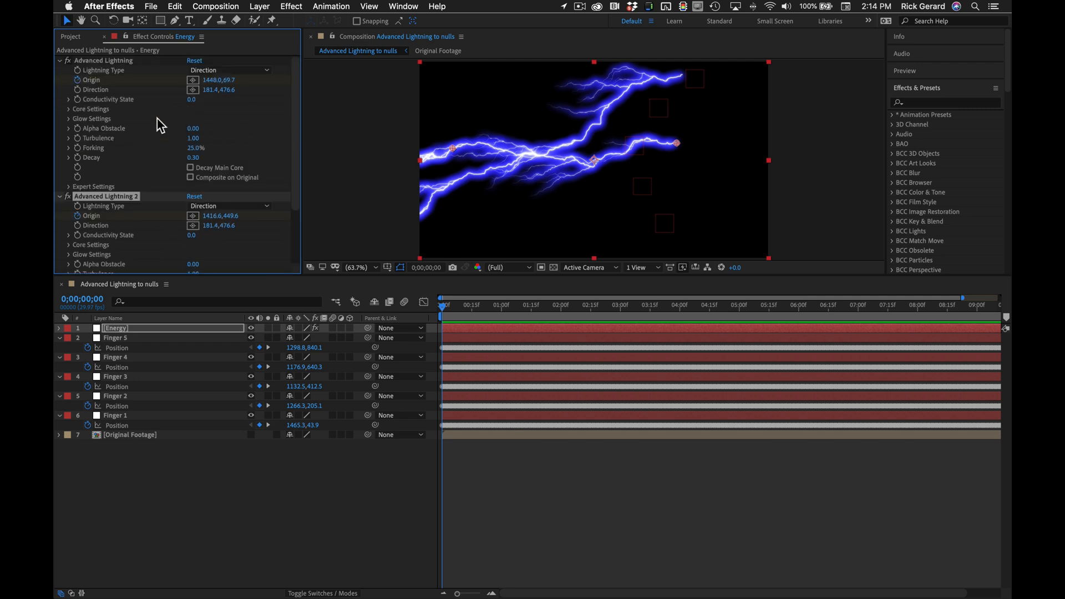
- Copy the first Advanced Lightning effect on the Energy layer with property links
click(110, 61)
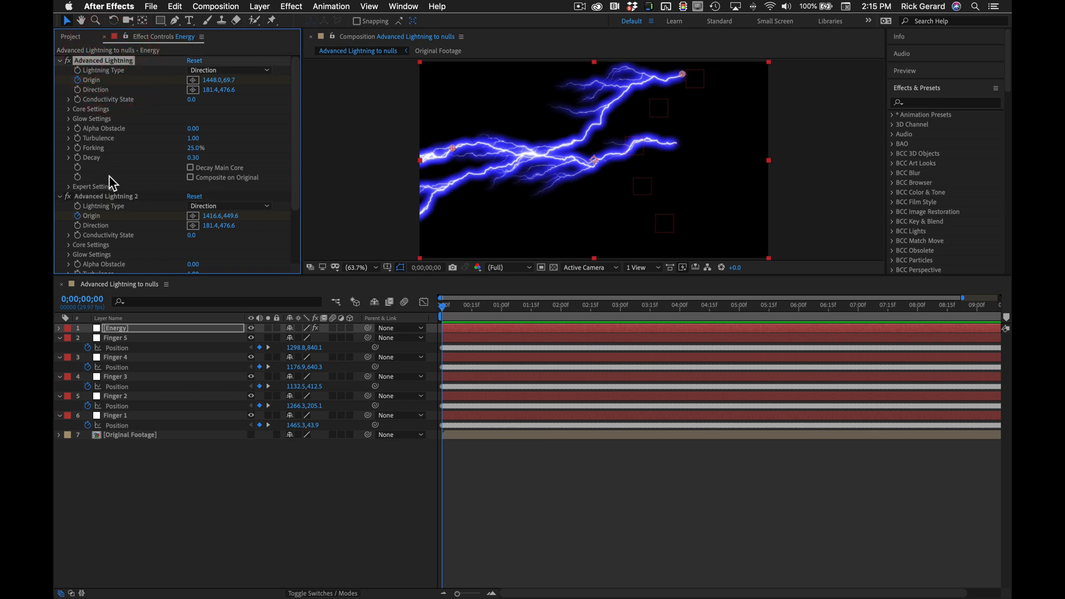
click(110, 196)
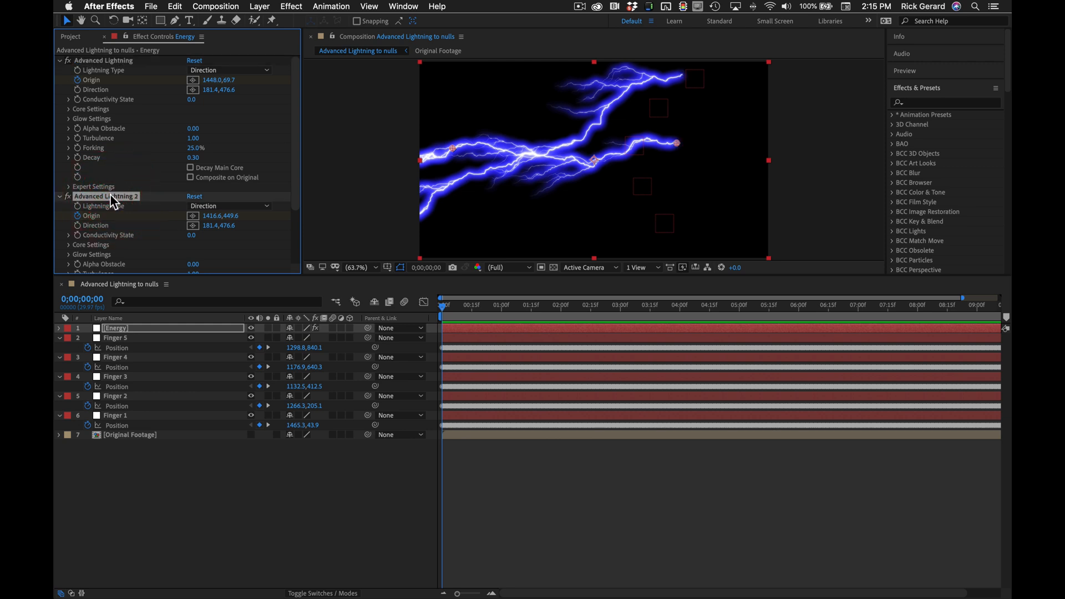
click(114, 61)
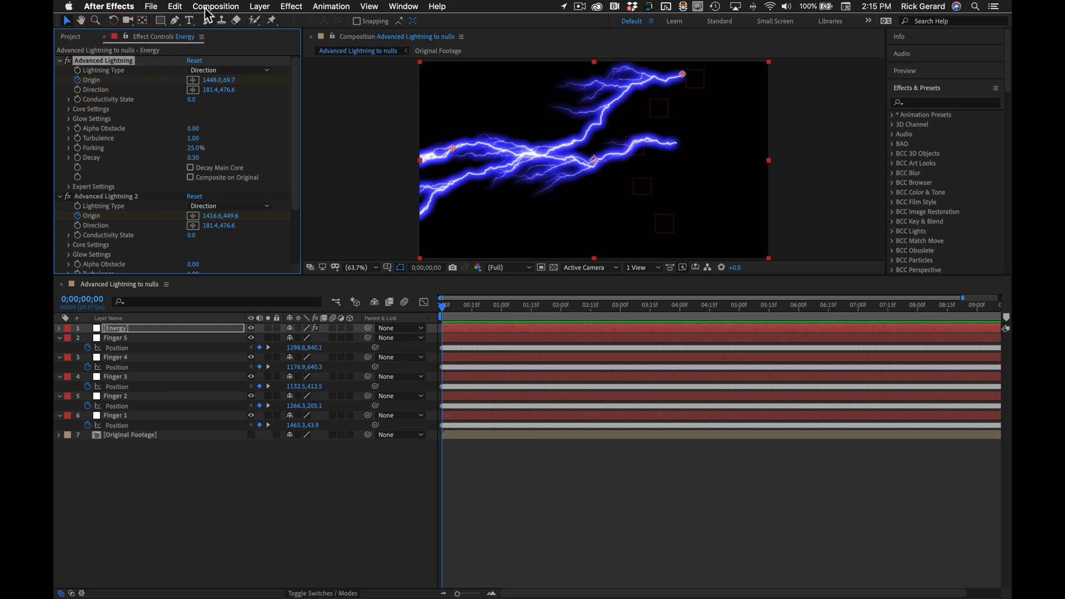
click(174, 7)
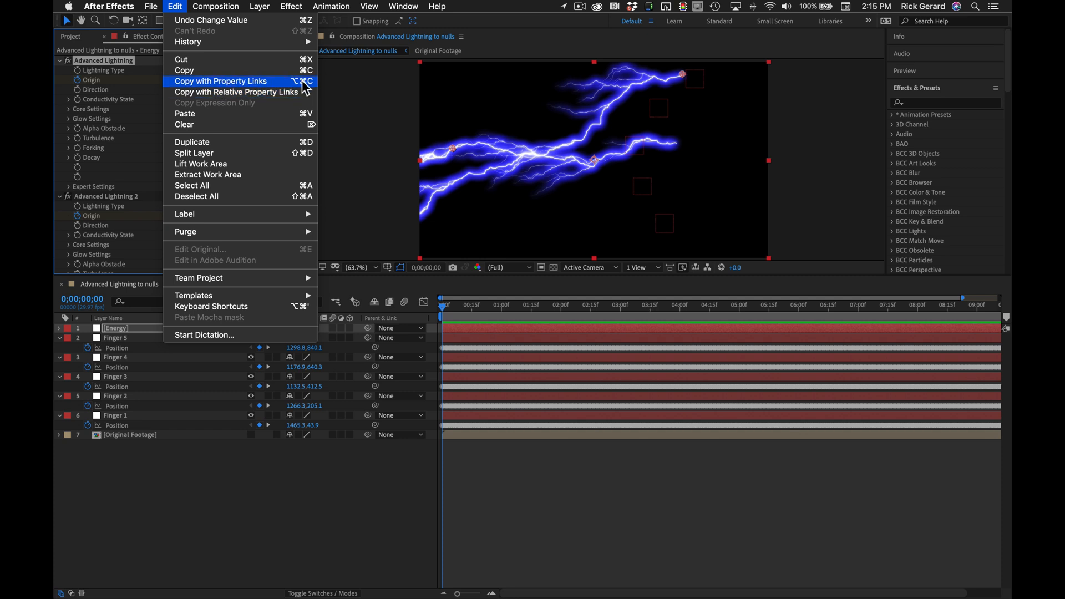
click(256, 81)
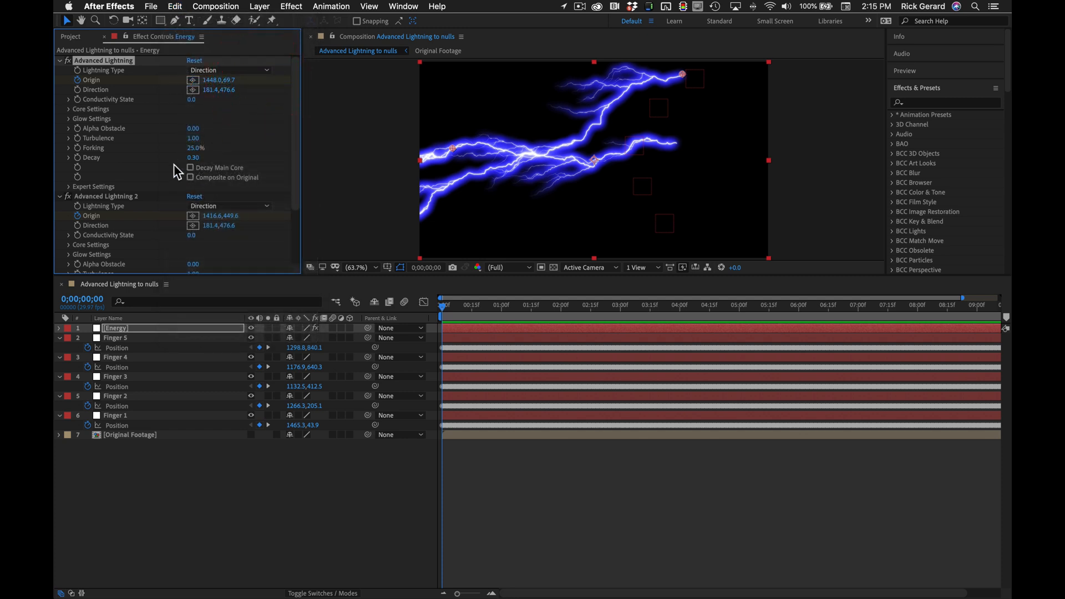
- Replace Advanced Lightning 2 with the property-linked copy of the first effect and try to enable its Composite on Original option
click(125, 197)
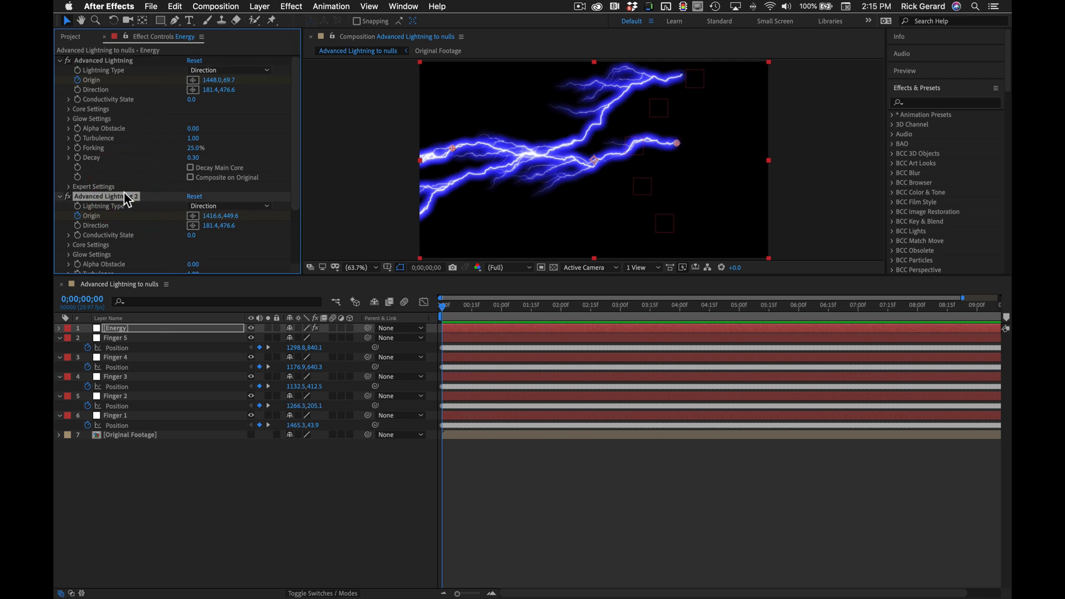
key(super+v)
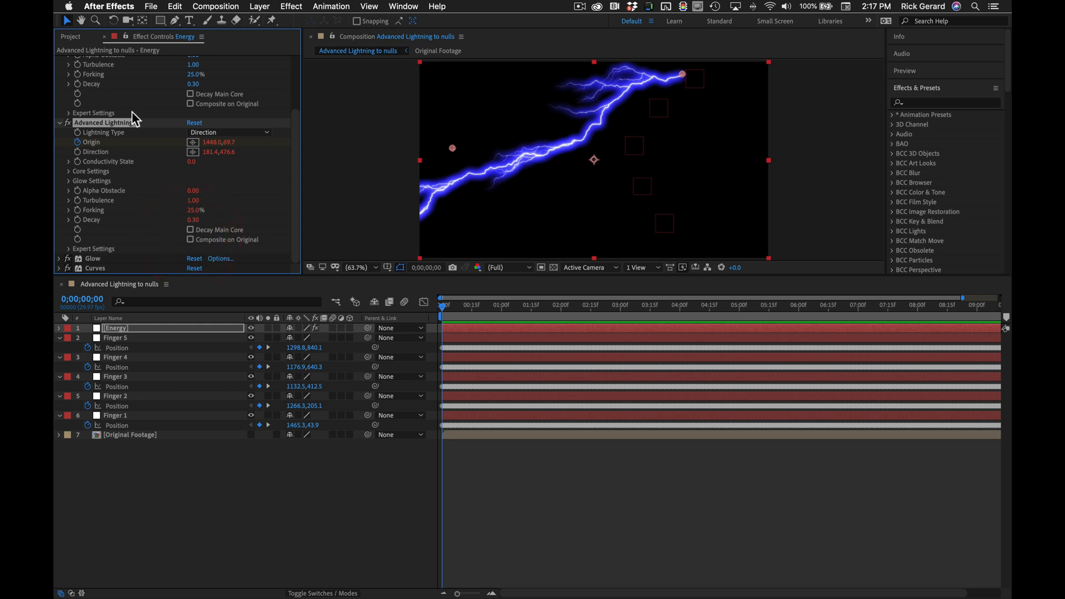
click(191, 241)
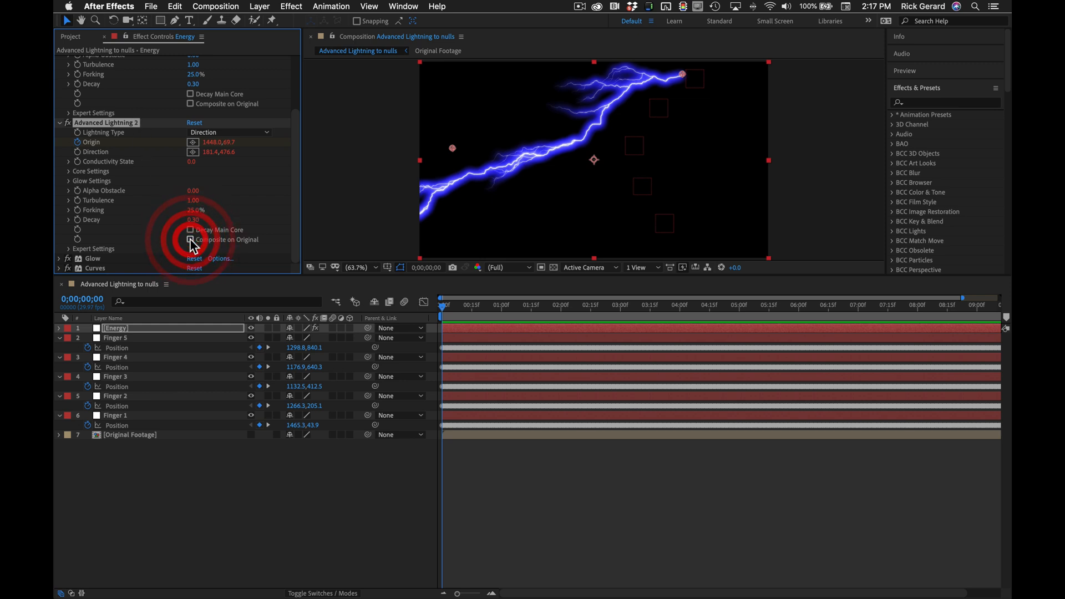
click(192, 240)
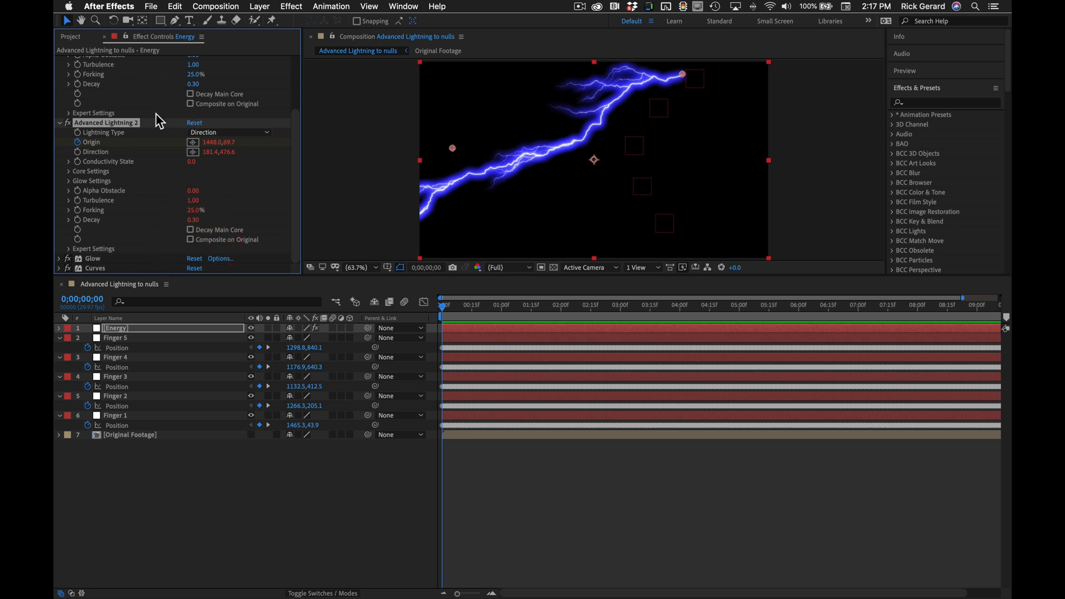
- Rename the first Advanced Lightning effect on the Energy layer as Advanced Lightning Master
scroll(184, 230, up, 3)
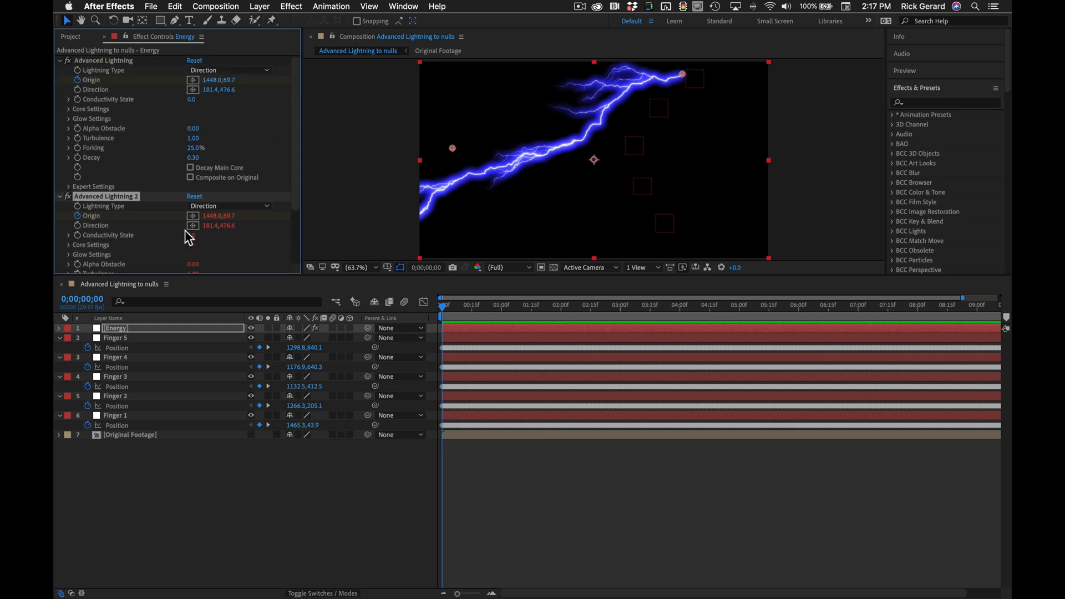
click(129, 62)
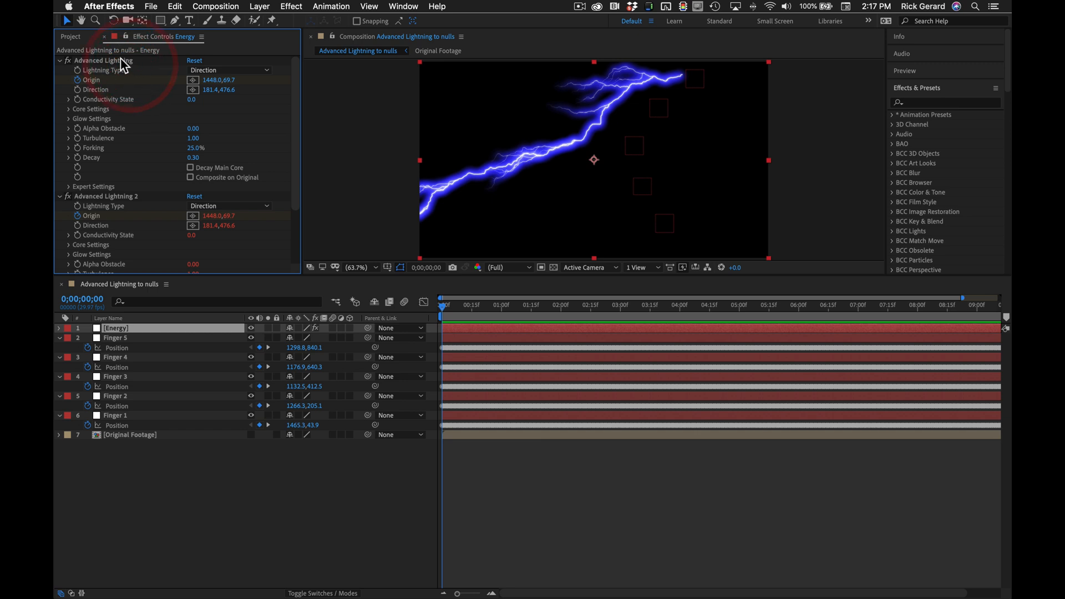
click(122, 62)
key(Return)
key(Right)
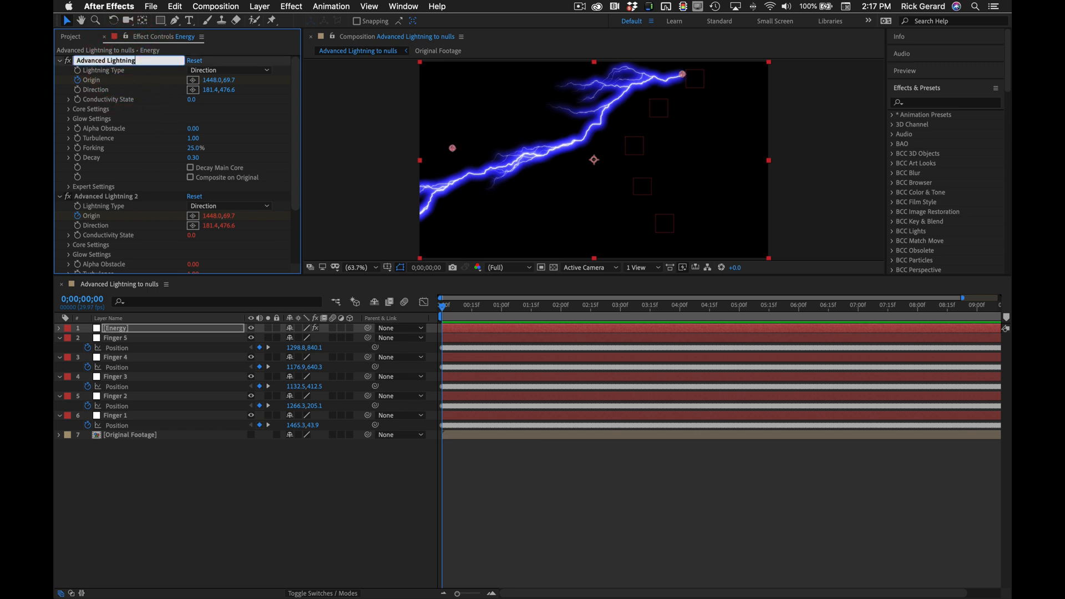
text(Master)
key(Return)
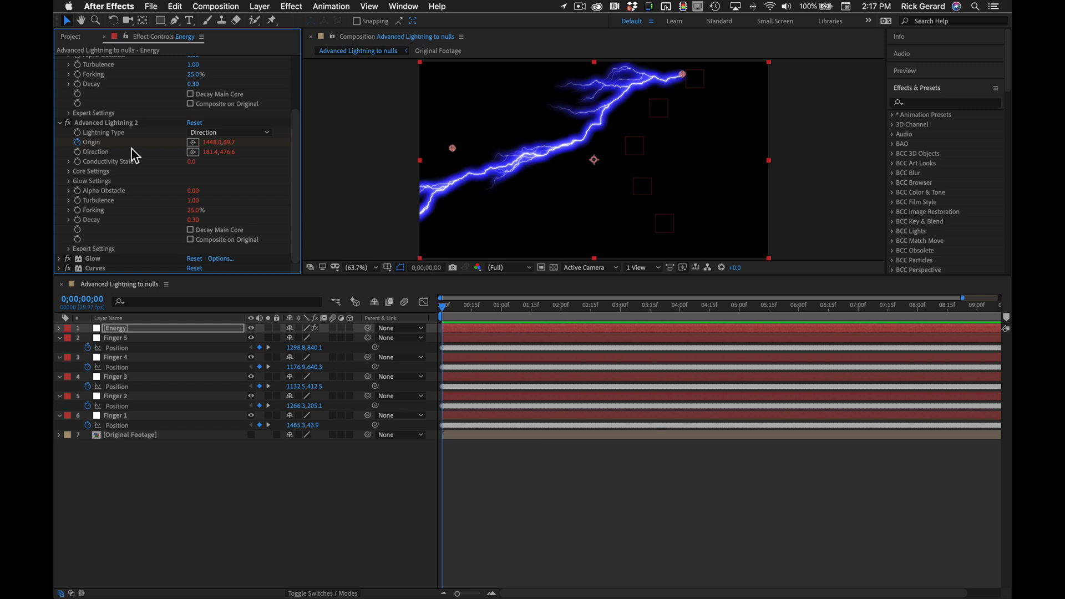
- Reveal the expressions on the Energy layer and examine how each Advanced Lightning 2 property is linked to Advanced Lightning Master
click(500, 325)
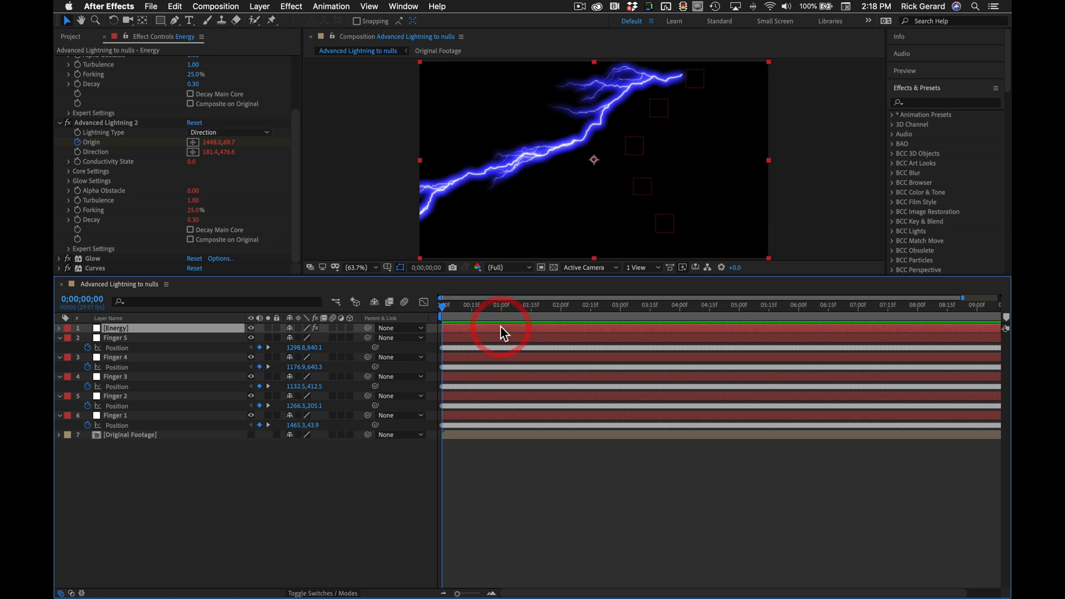
key(e)
key(e)
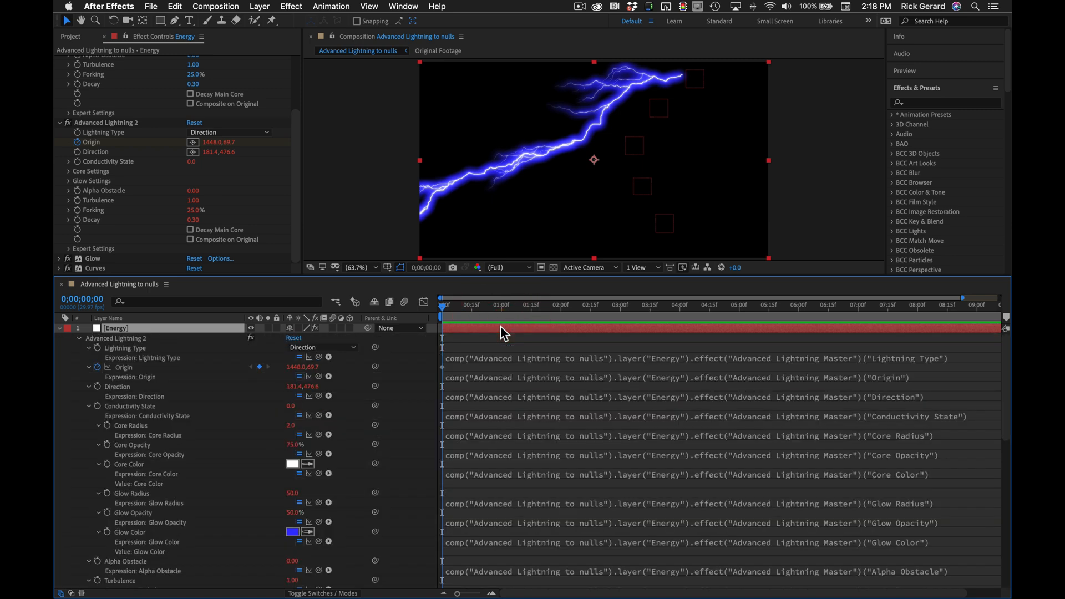
scroll(375, 375, down, 5)
scroll(377, 379, down, 6)
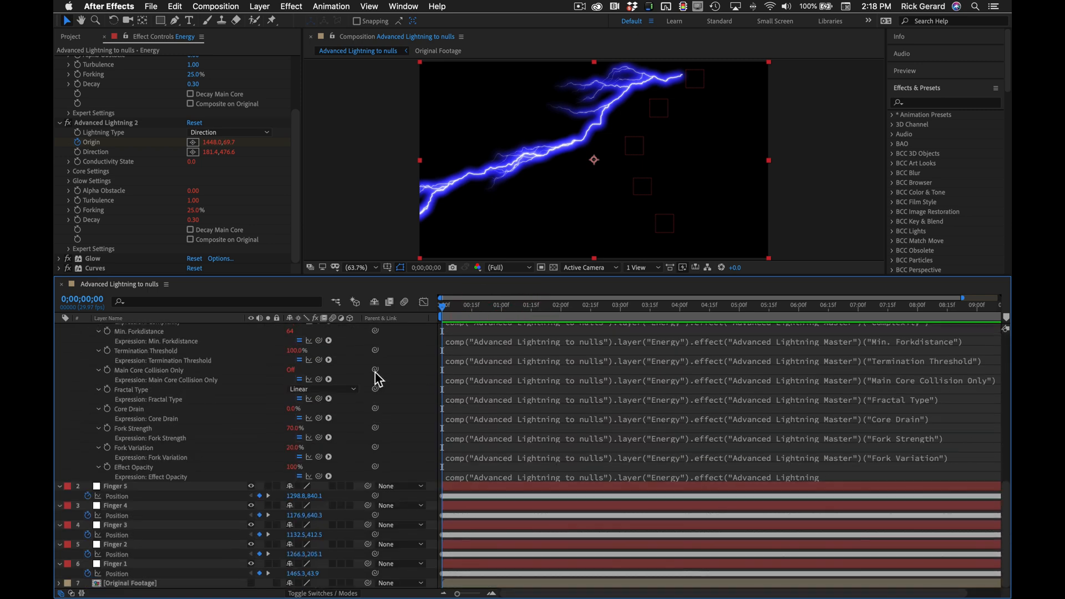
scroll(375, 379, up, 4)
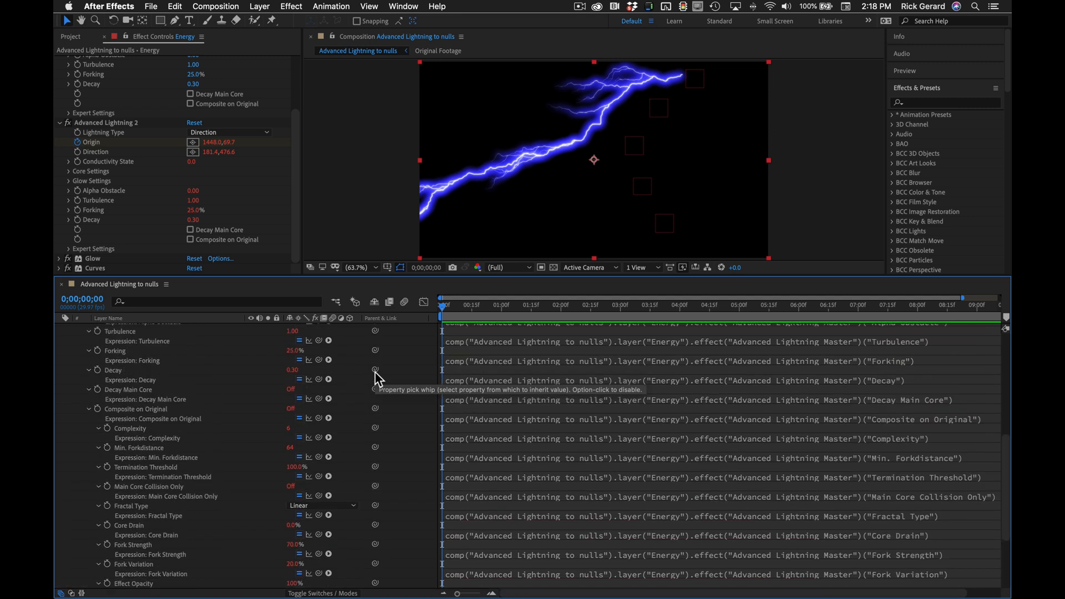
scroll(375, 378, down, 2)
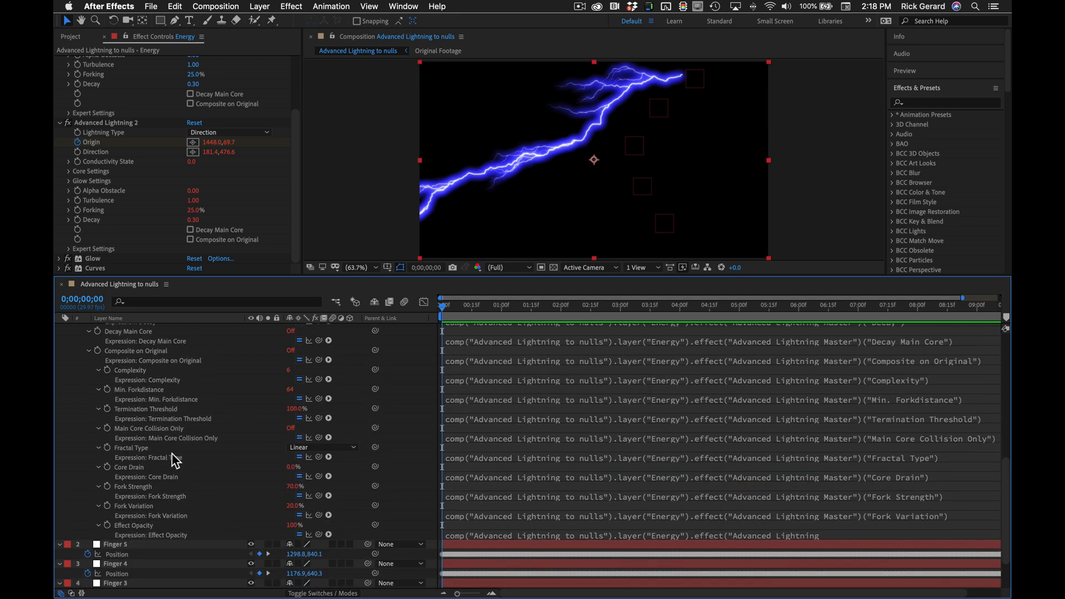
scroll(168, 478, down, 1)
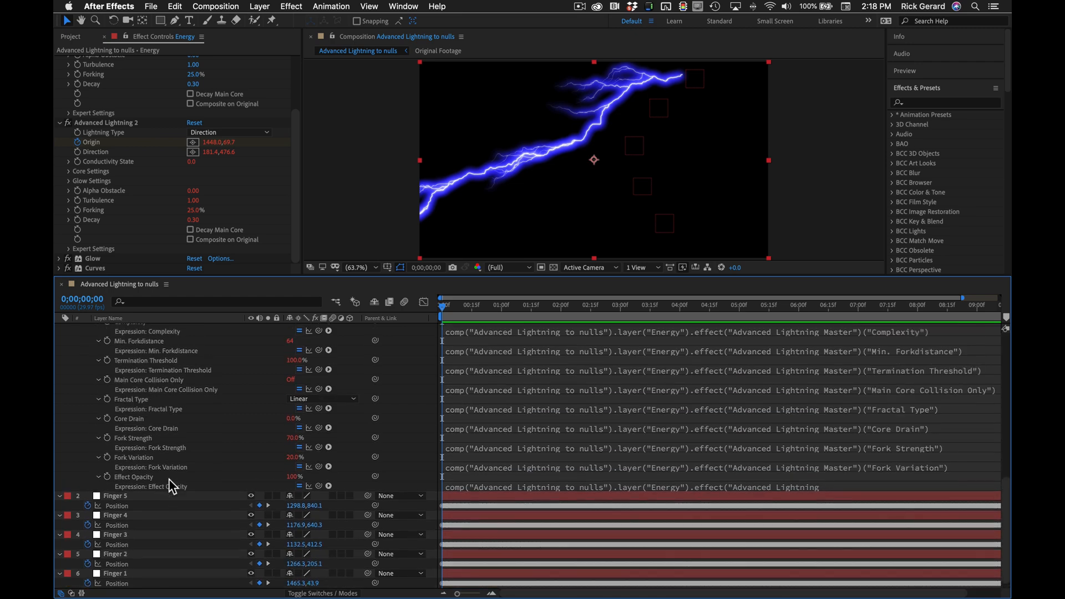
scroll(168, 478, up, 5)
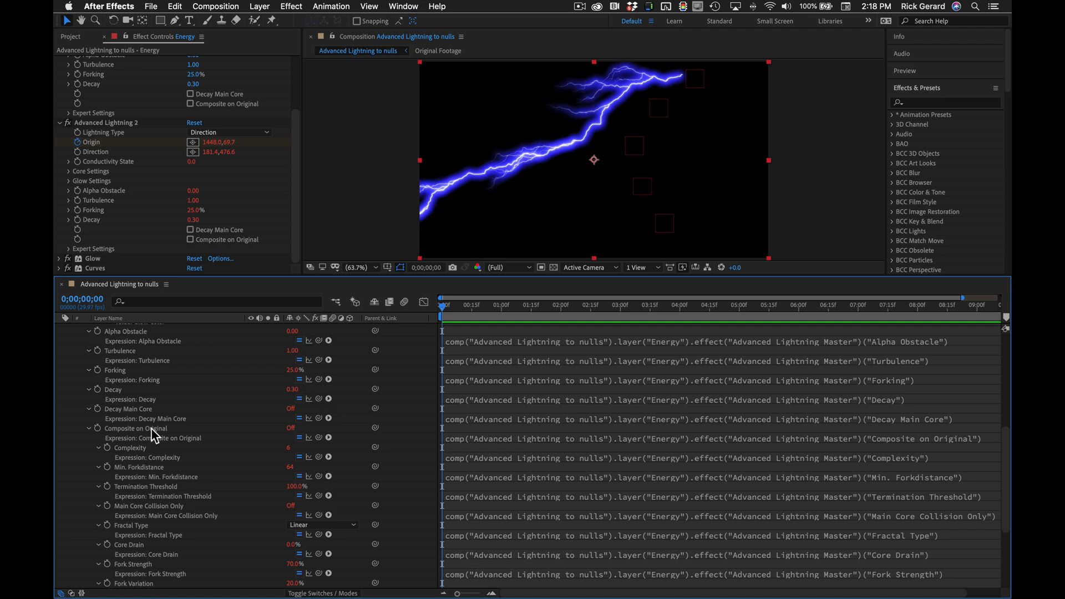
- Filter the timeline properties by "compos", remove the Composite on Original expression from Advanced Lightning 2 and set that option to On
click(192, 300)
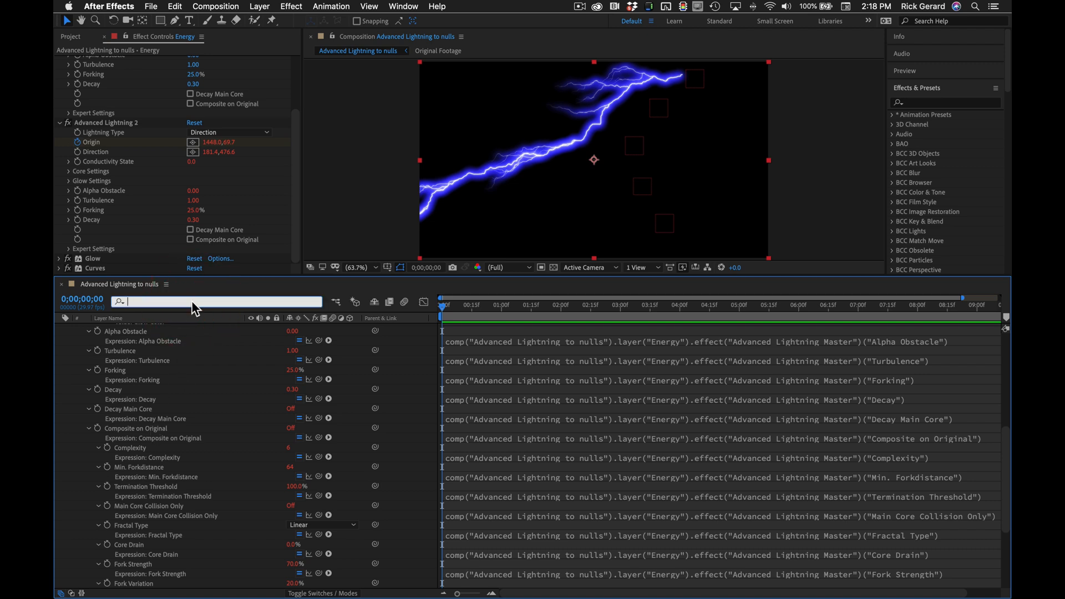
text(compos)
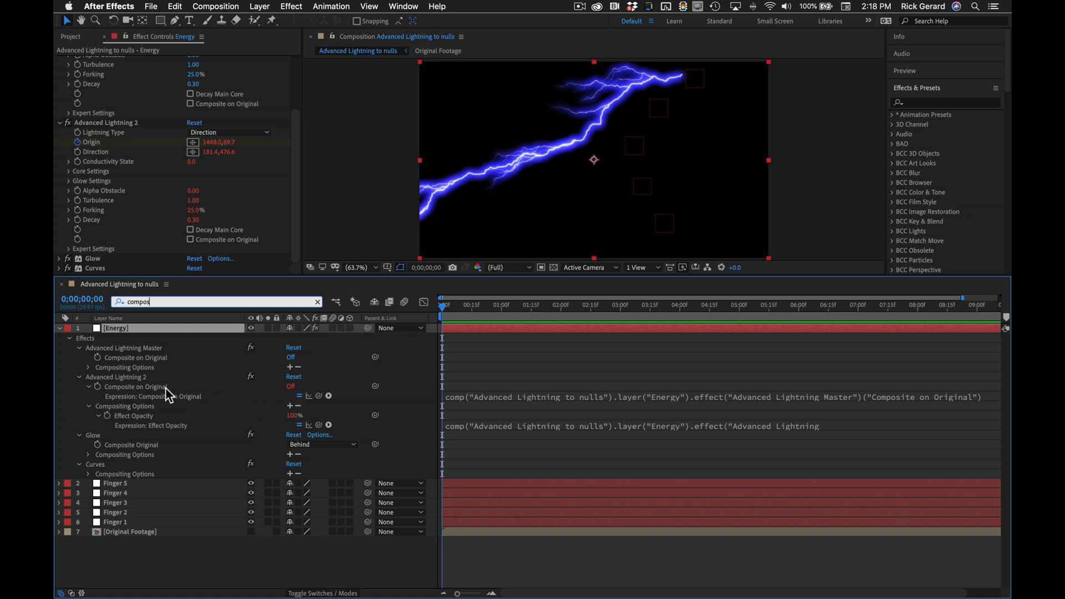
click(298, 395)
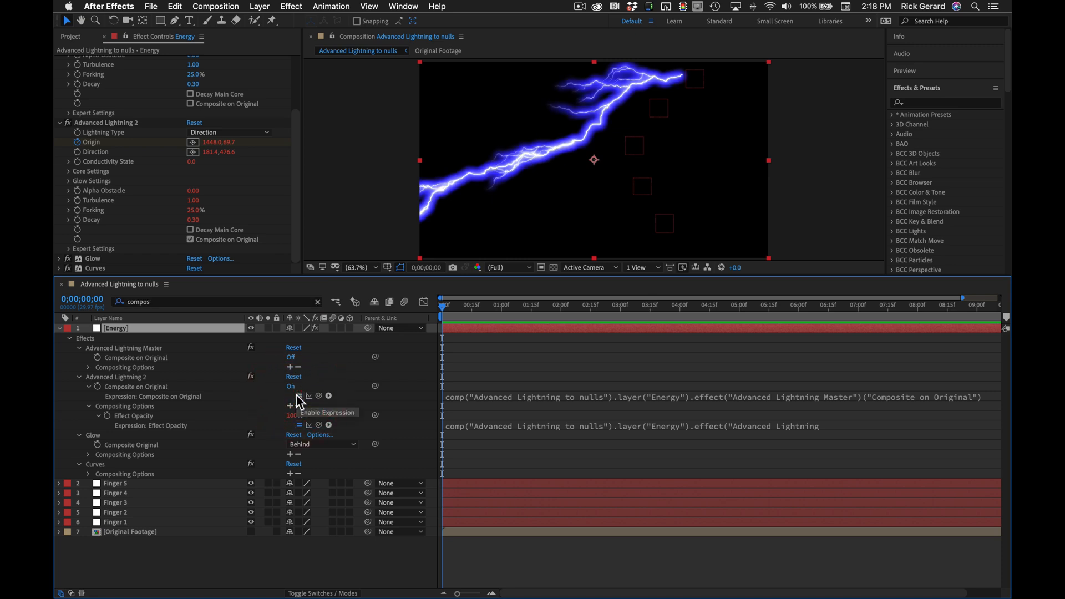
click(300, 397)
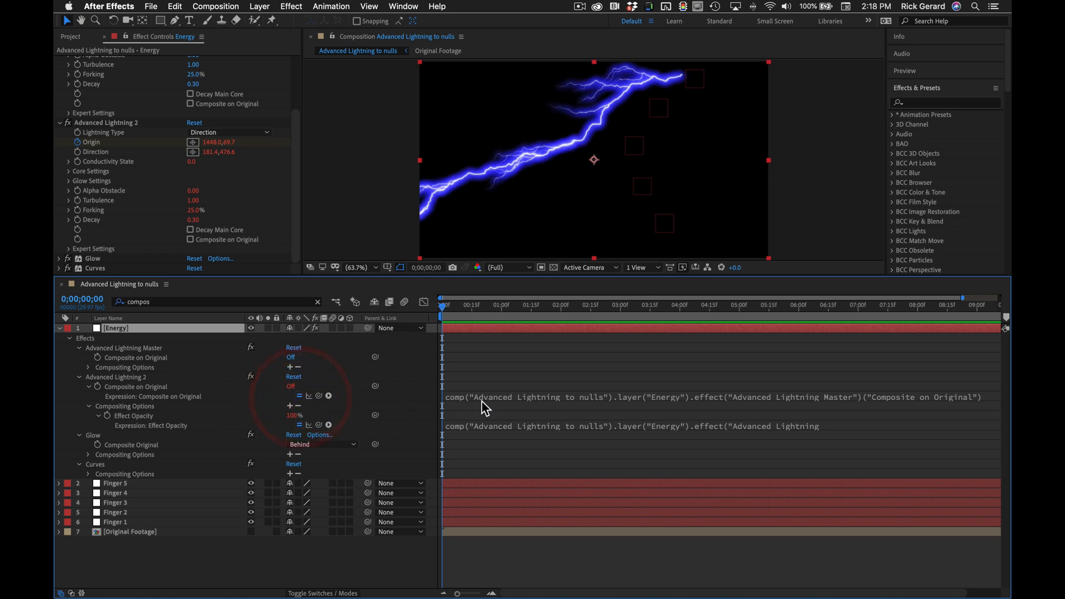
click(481, 401)
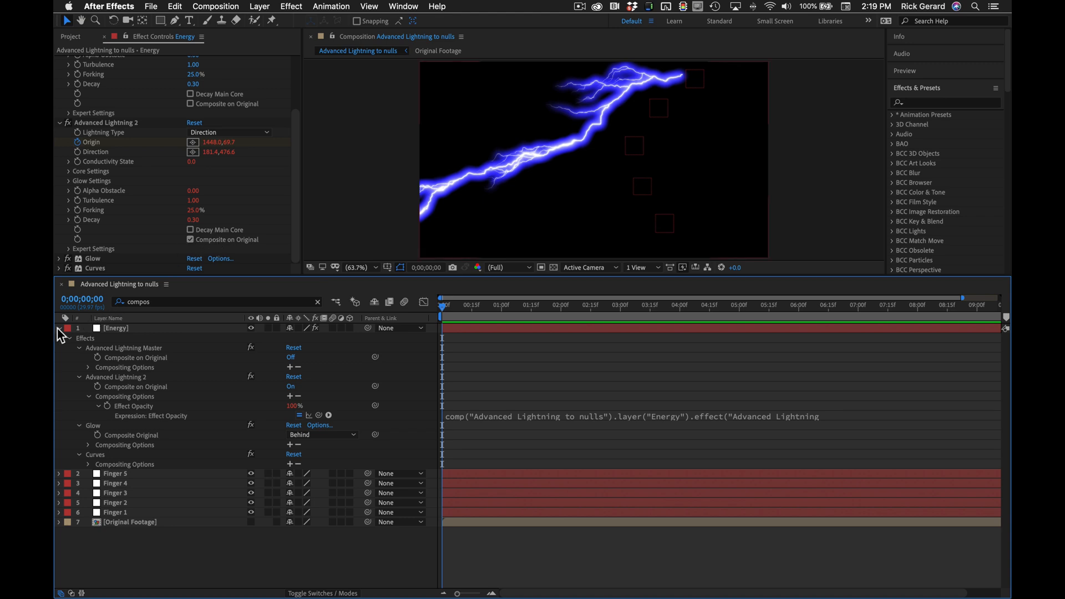
- Show only the Energy layer's keyframed properties and duplicate Advanced Lightning 2 three times
click(465, 326)
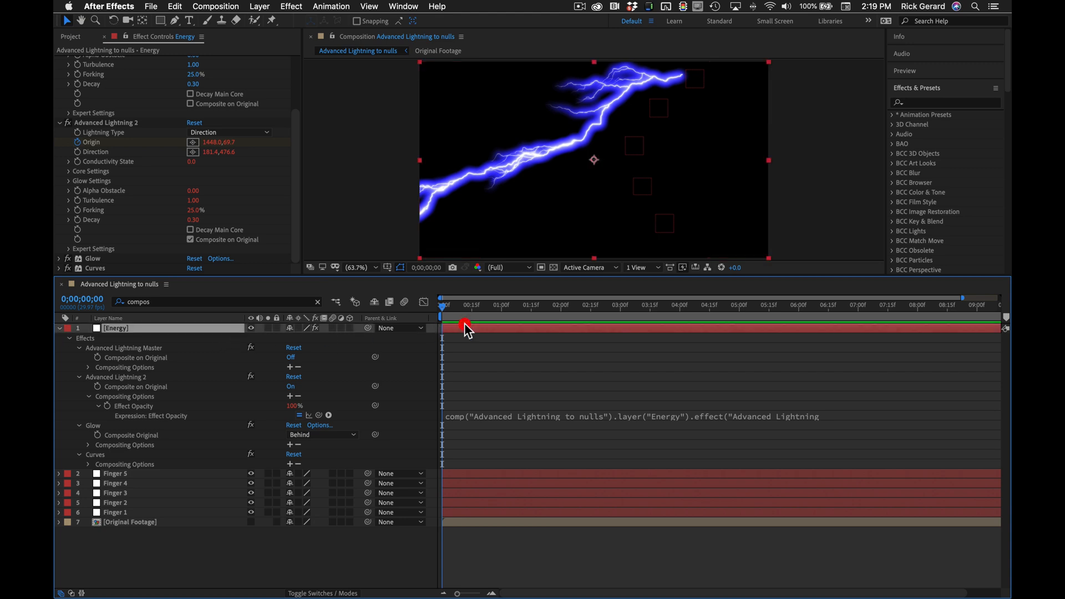
key(u)
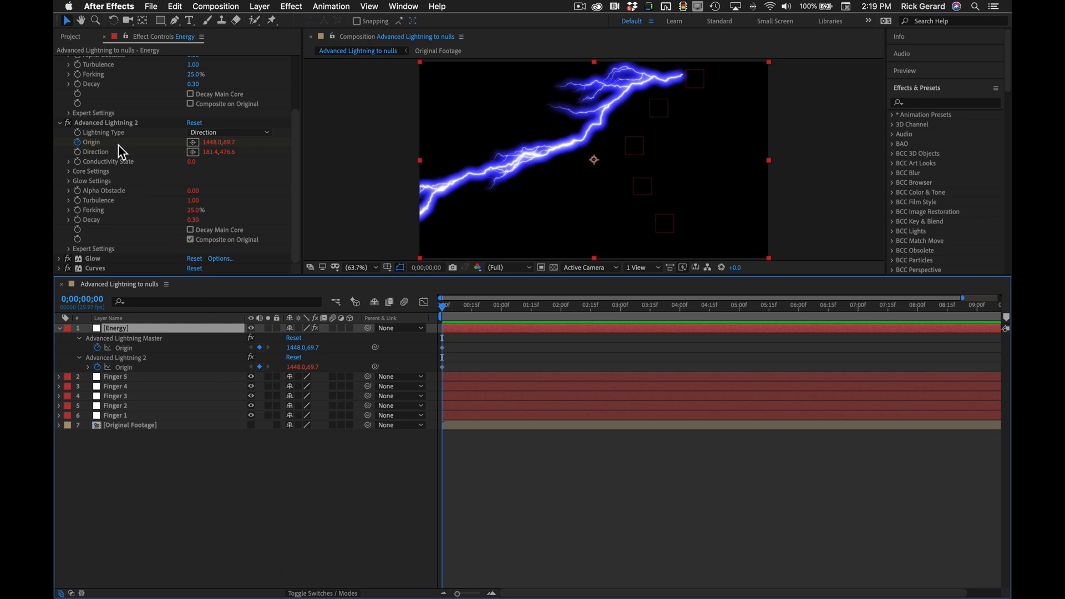
click(118, 123)
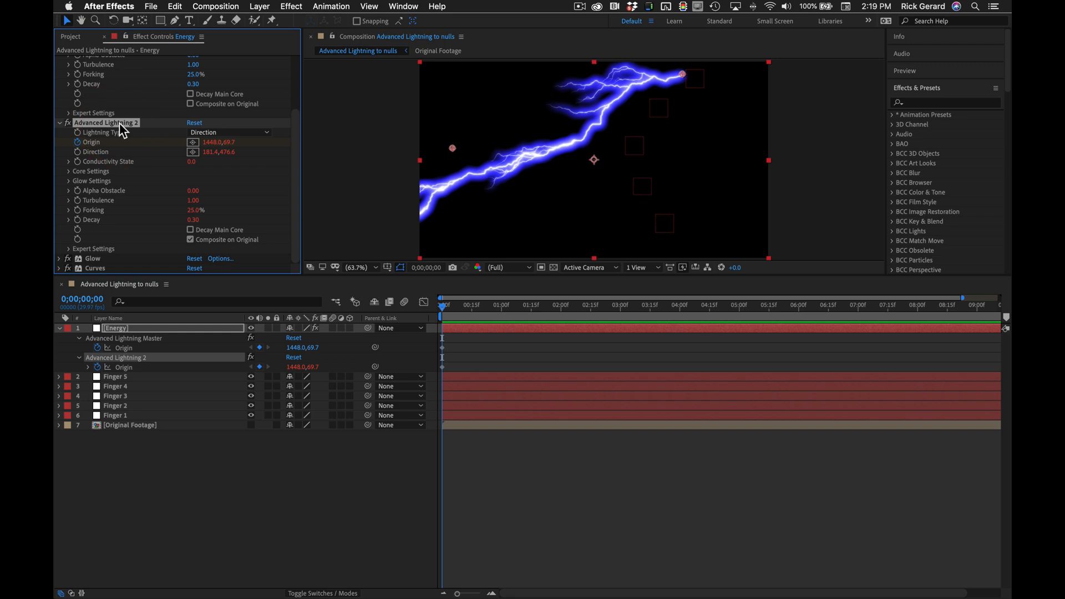
key(super+d)
key(super+d)
key(super+d)
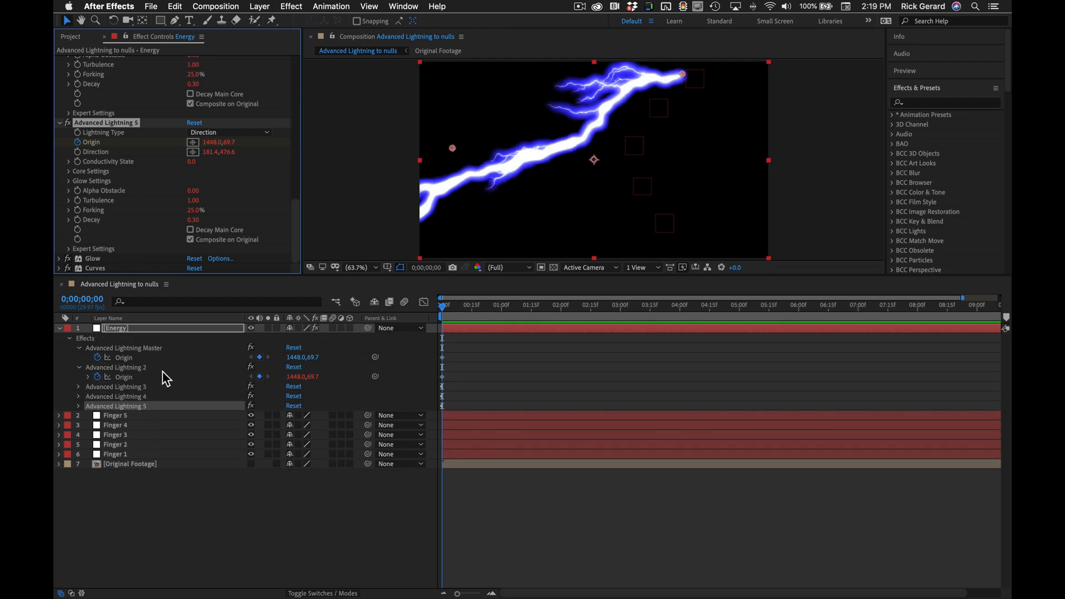
- Reveal the Origin of all five lightning effects and the Position of the Finger 1 through Finger 5 nulls
click(461, 327)
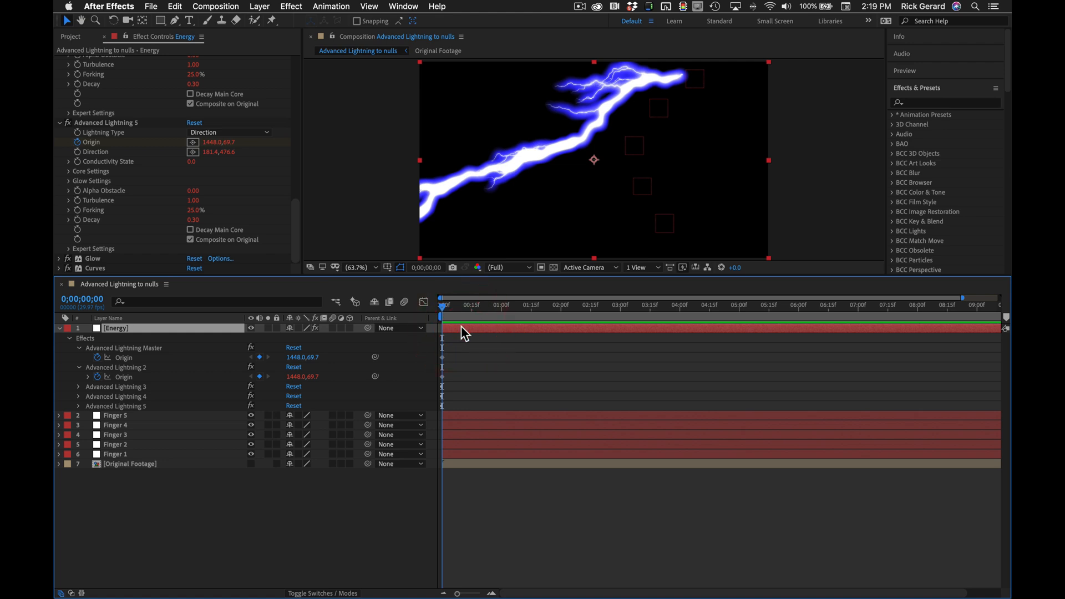
key(u)
key(u)
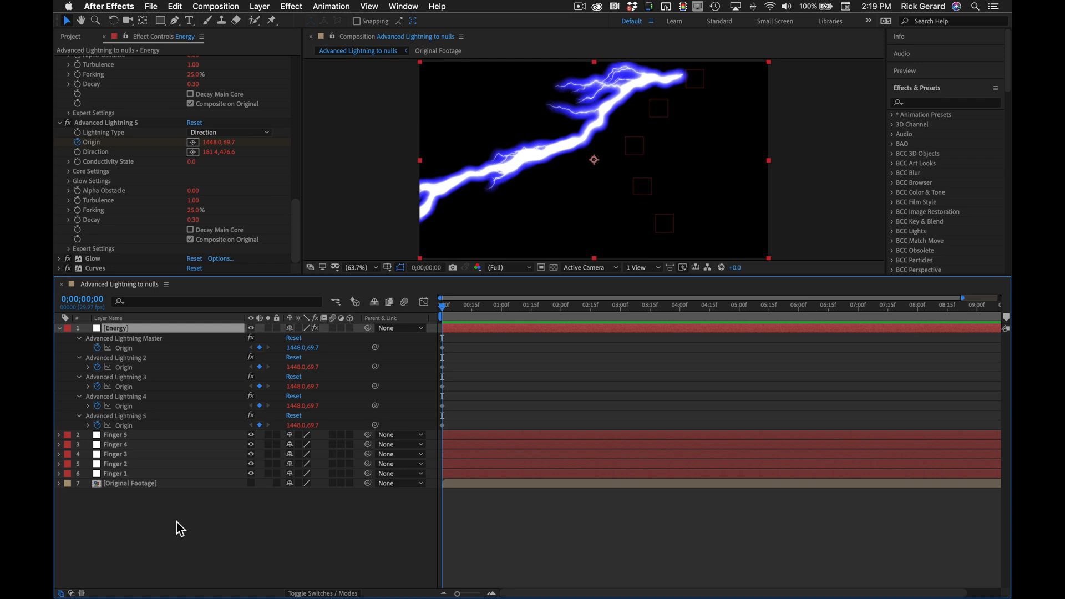
click(164, 435)
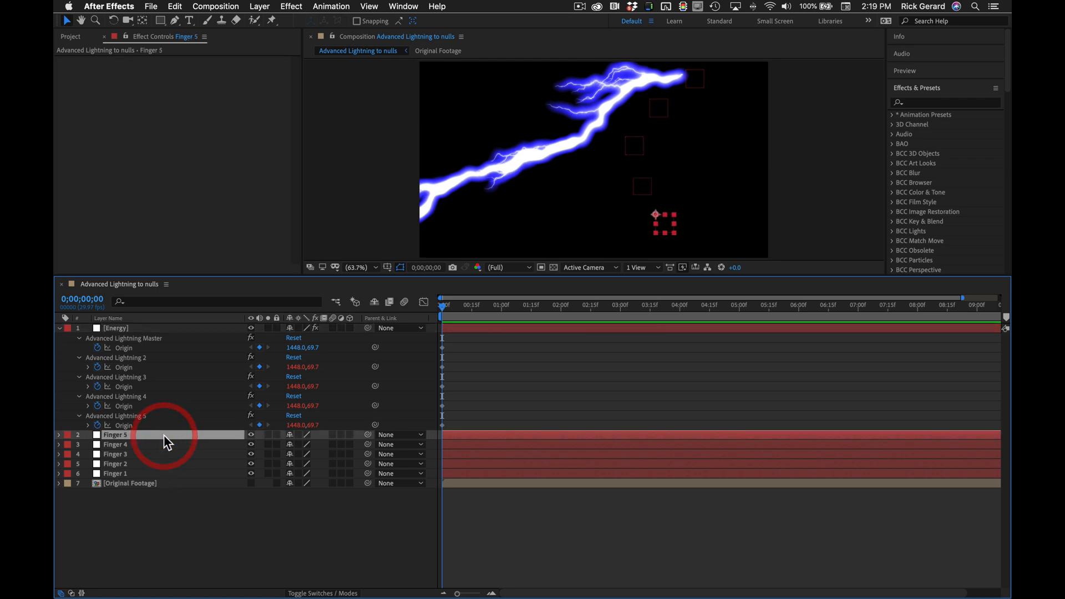
shift+click(166, 473)
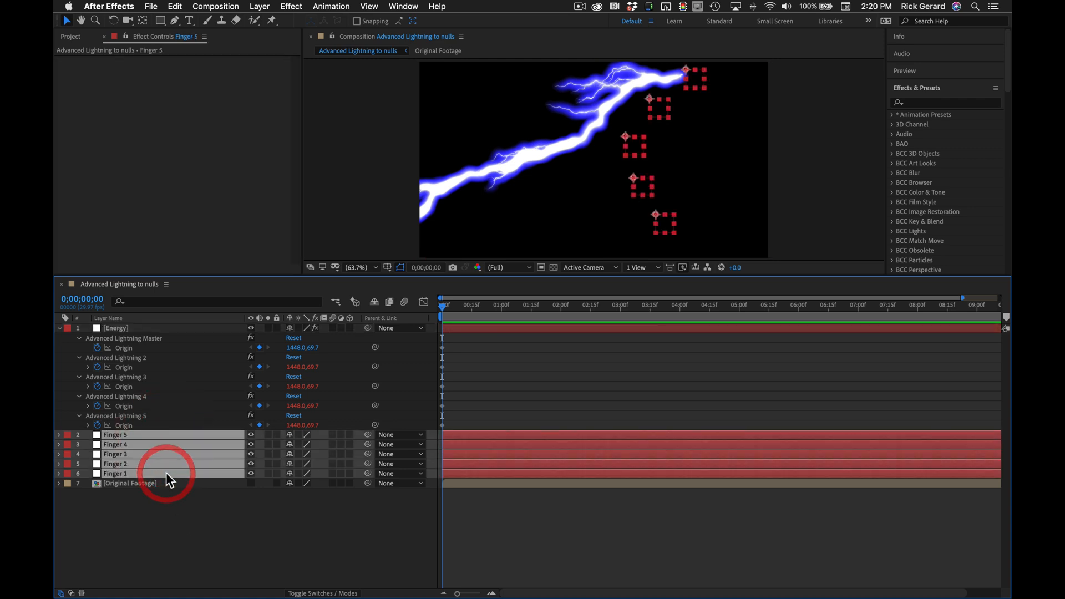
key(p)
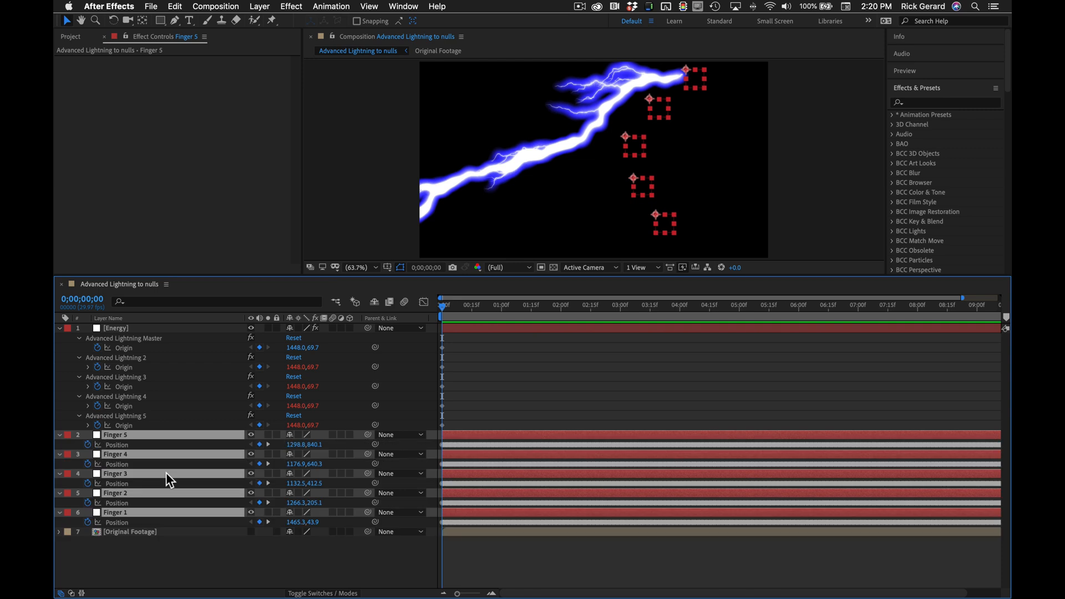
click(204, 553)
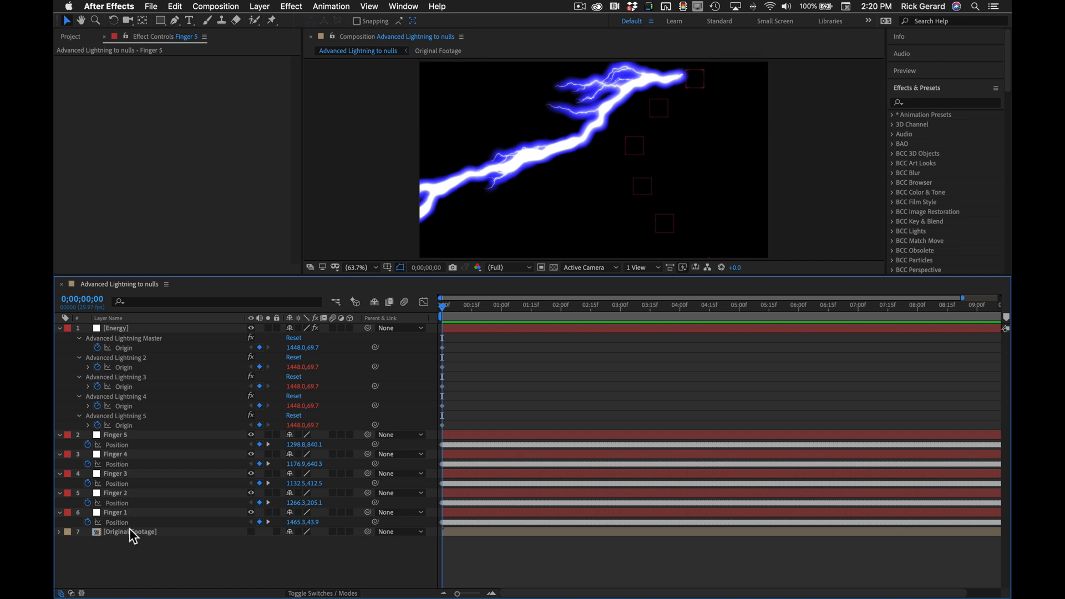
- Link the Origins of Advanced Lightning Master and Advanced Lightning 2 through 5 to the Positions of Finger 1 through Finger 5, in that order
click(477, 425)
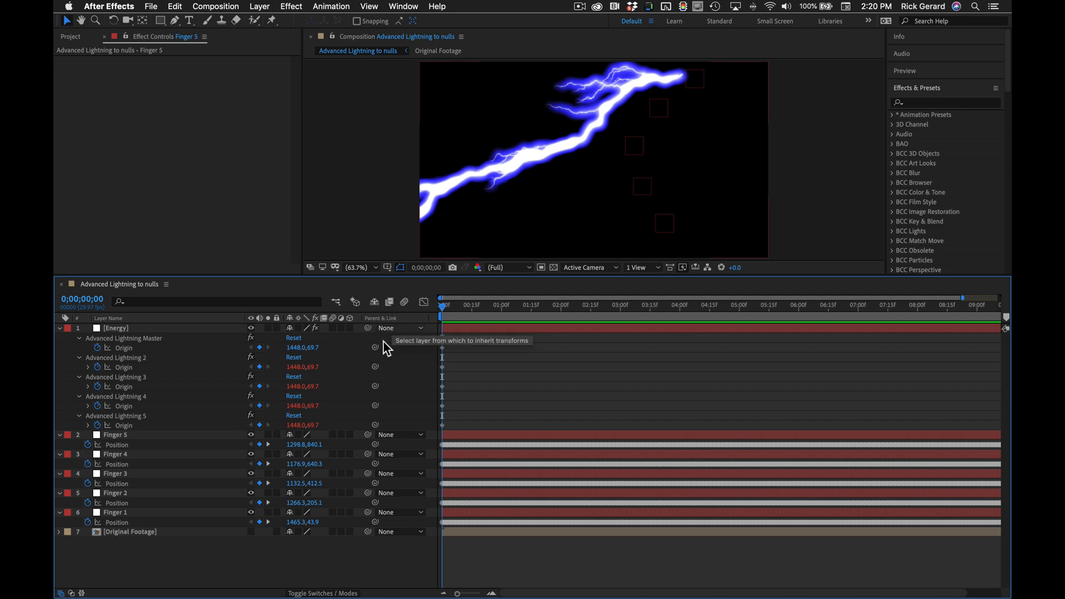
click(208, 357)
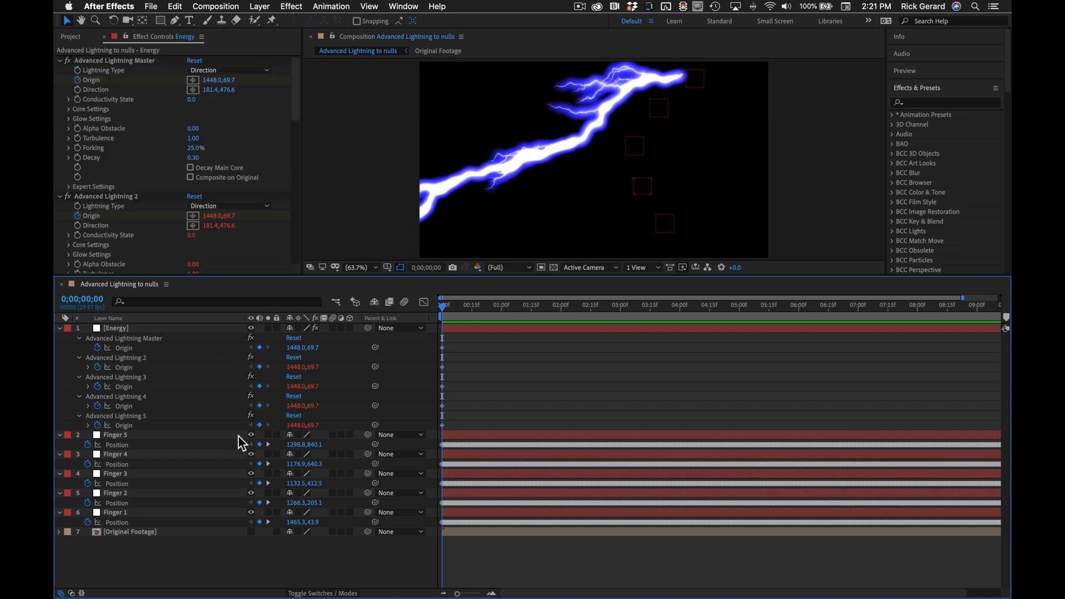
drag(375, 348, 128, 521)
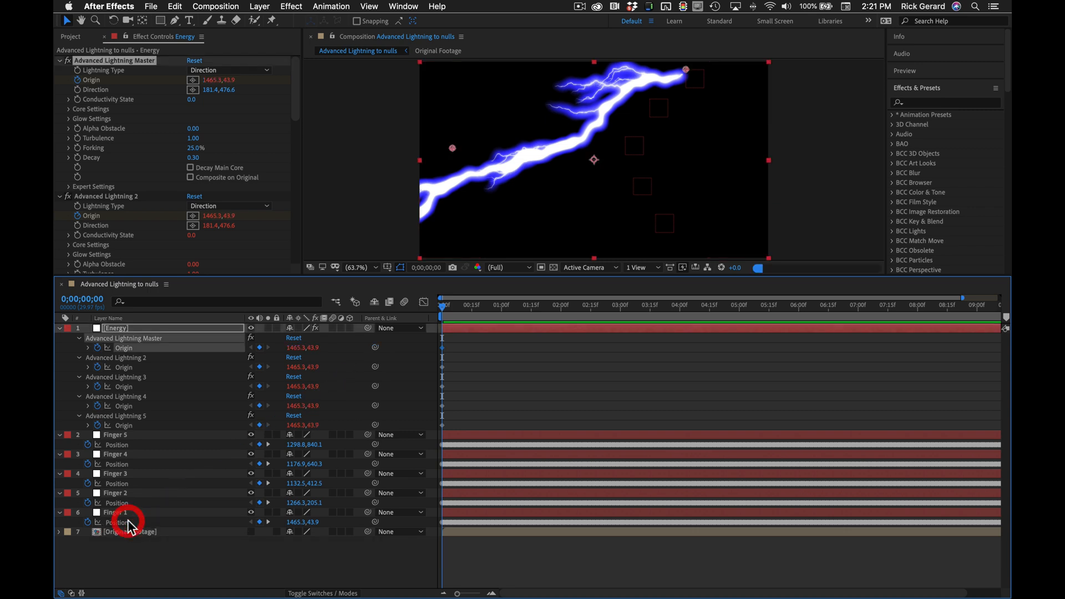
drag(375, 367, 134, 503)
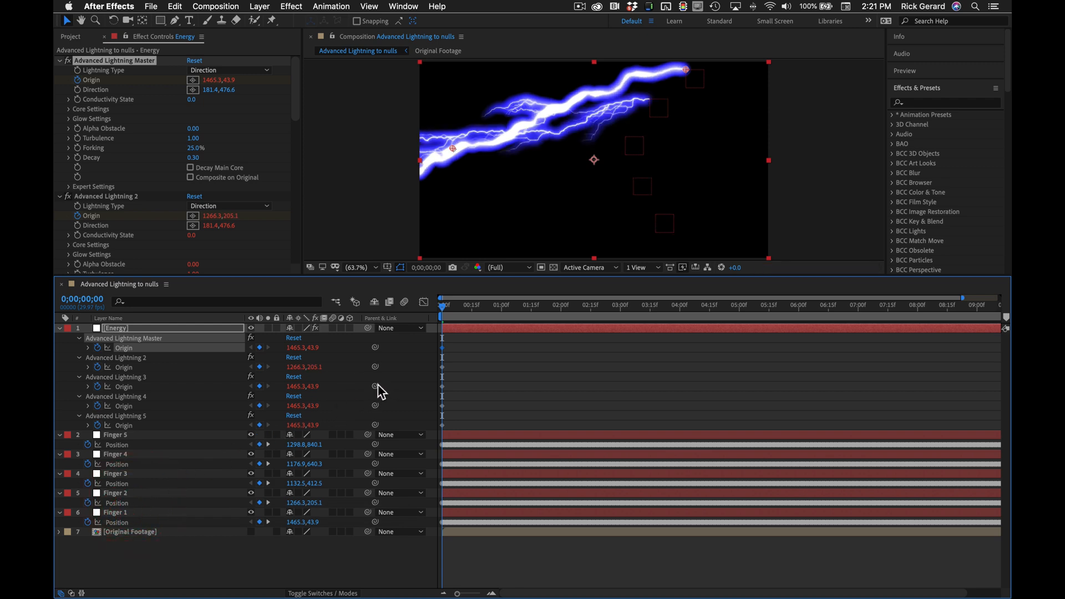
drag(375, 386, 139, 482)
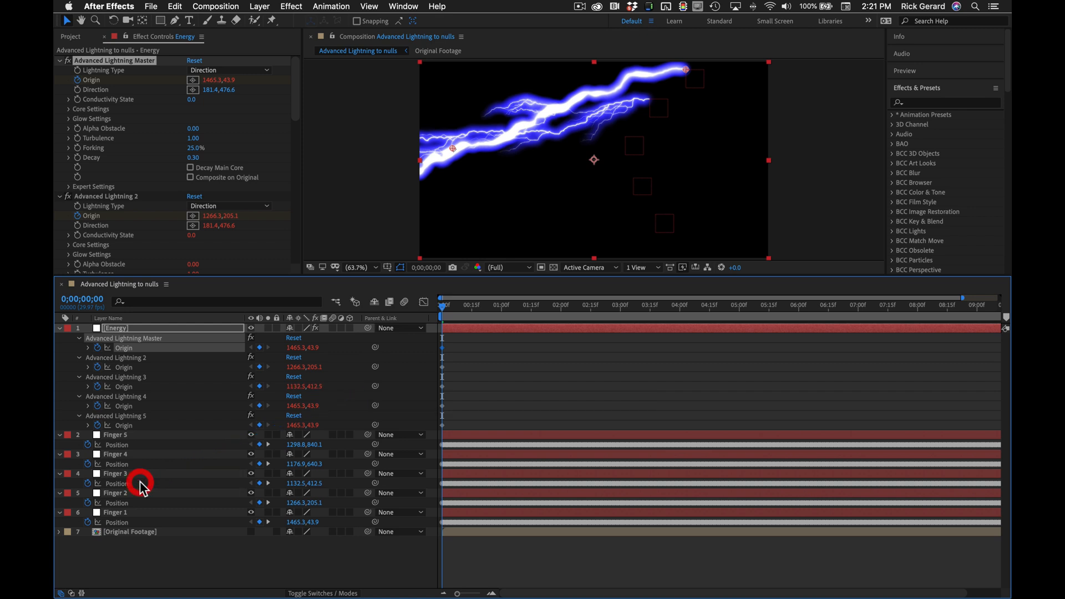
drag(375, 406, 210, 461)
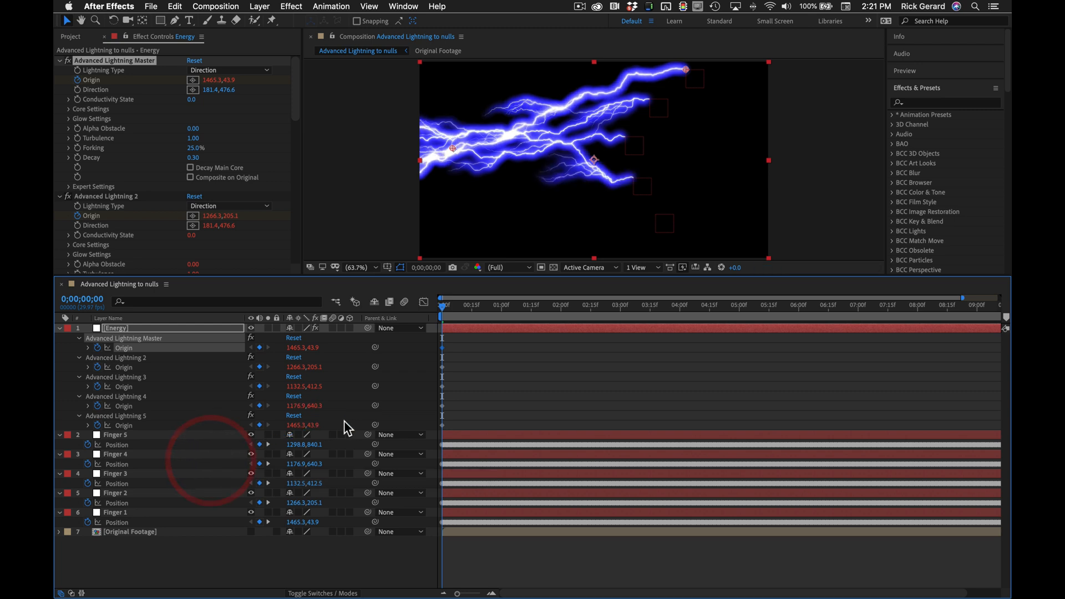
drag(375, 425, 225, 446)
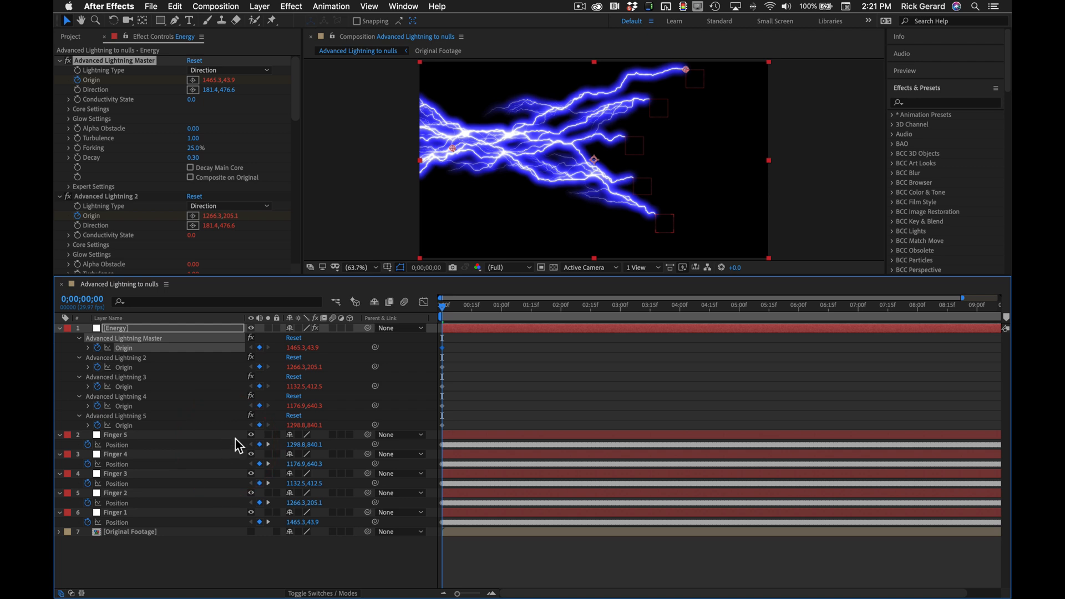
- Collapse the Energy layer's properties and the Advanced Lightning 2 through 5 effects, and expand the Glow effect's settings
key(u)
click(59, 197)
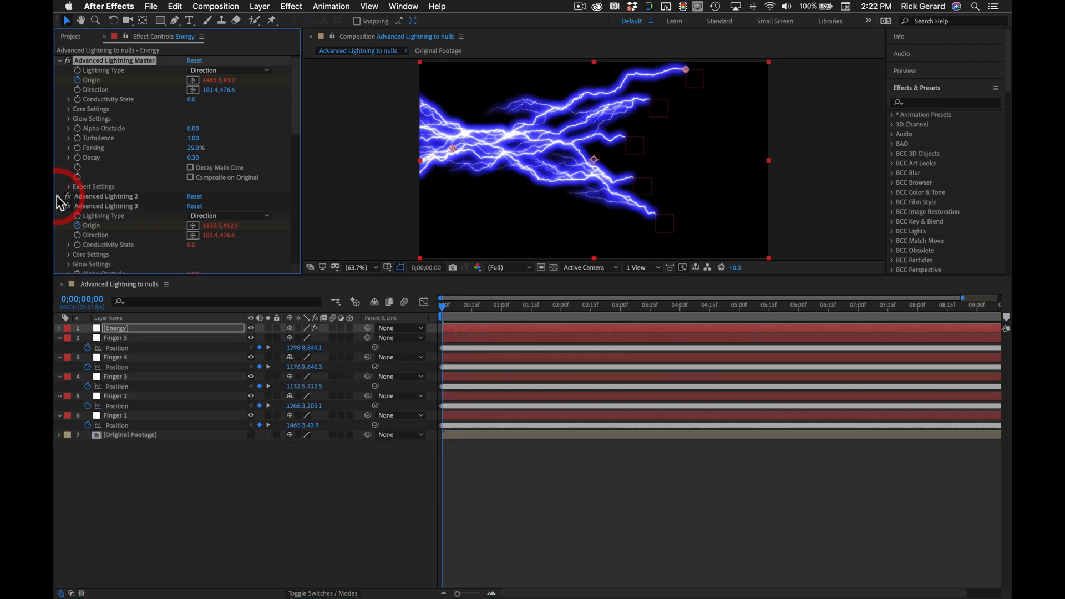
click(59, 206)
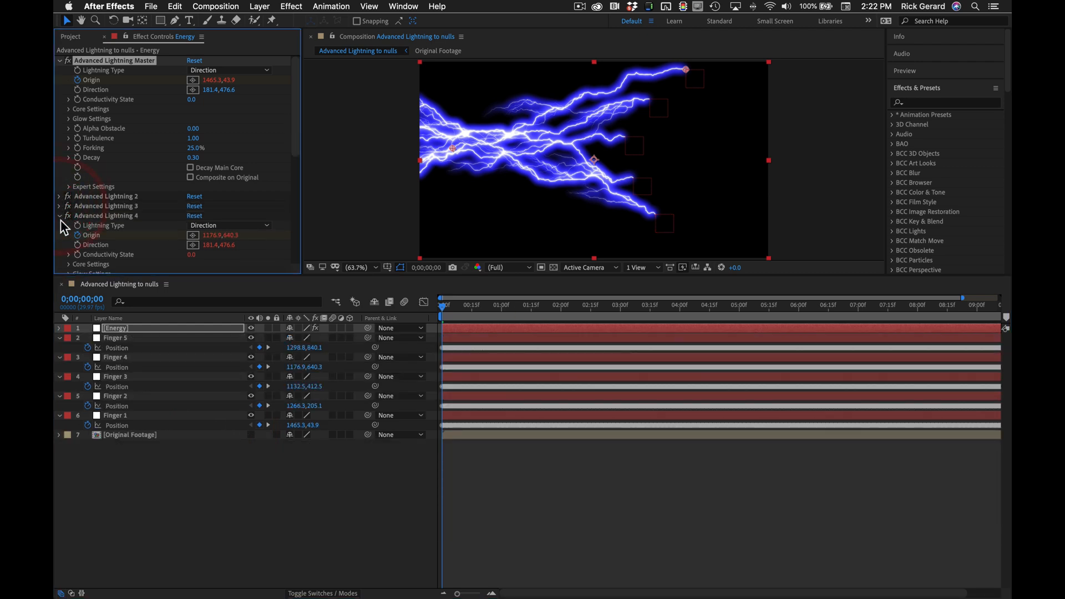
click(60, 216)
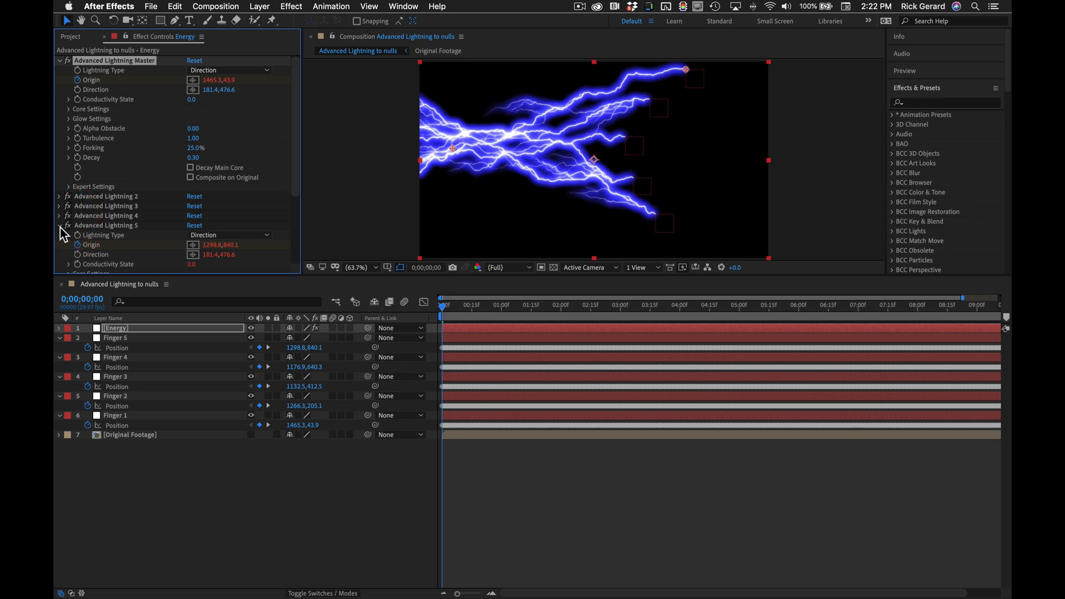
click(59, 226)
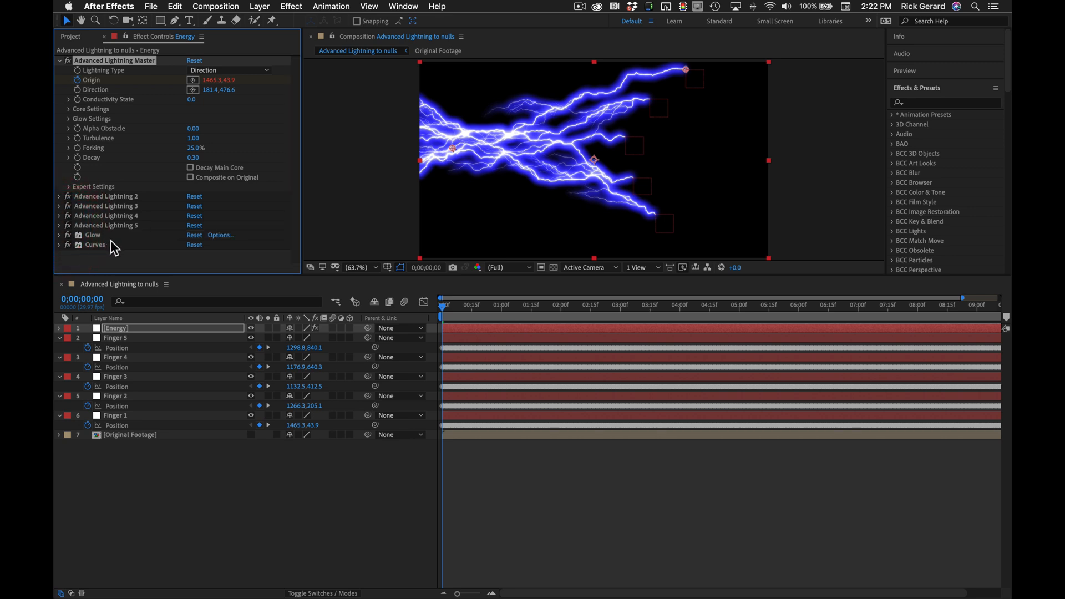
click(59, 235)
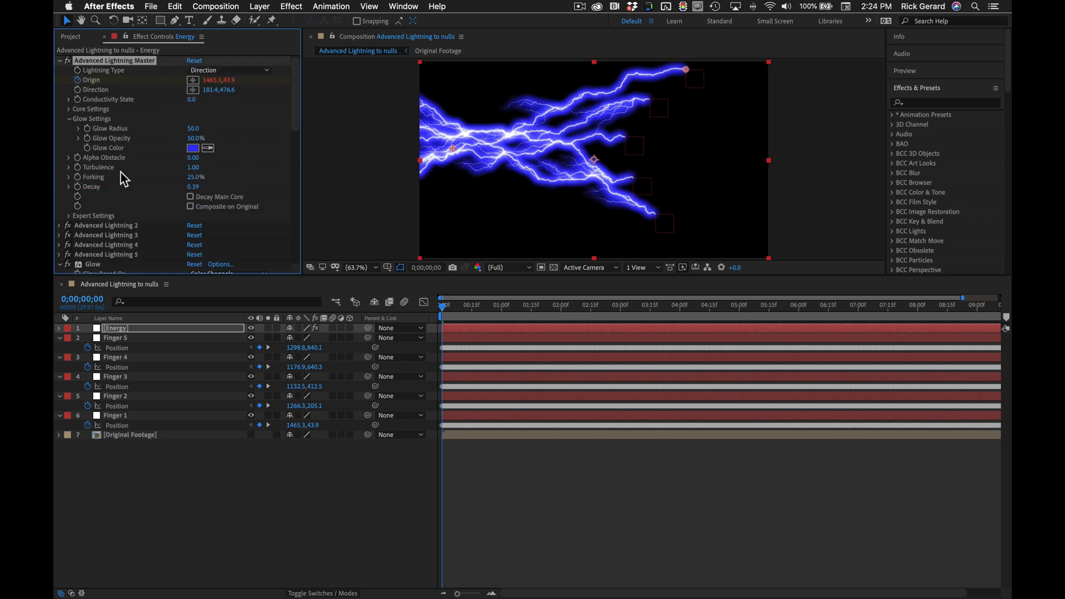
- Enable Decay Main Core on Advanced Lightning Master and lower its Decay to 0.17
click(190, 197)
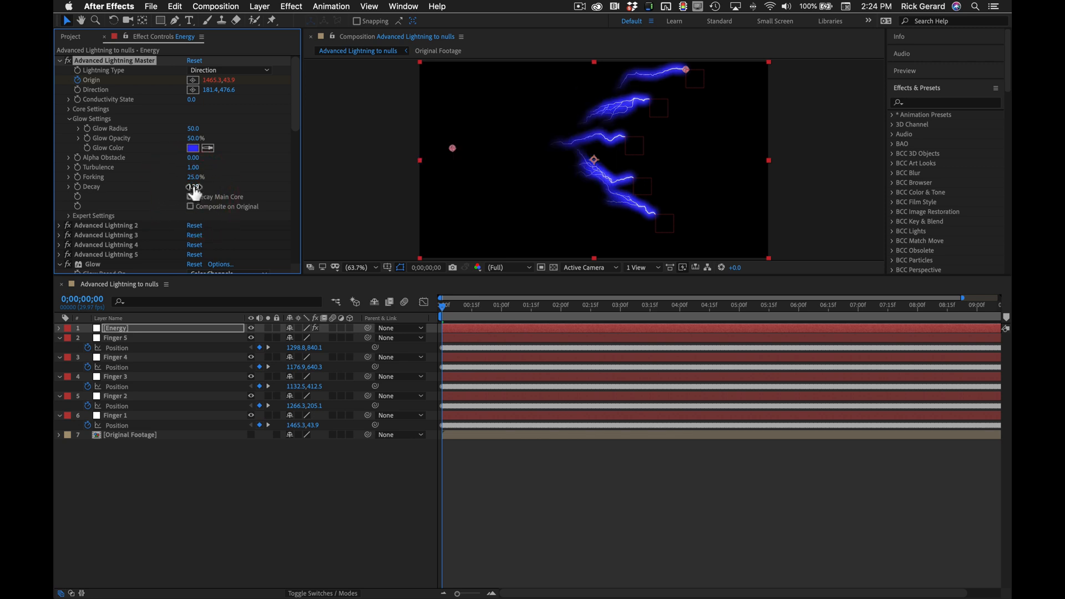
drag(194, 187, 175, 182)
click(175, 182)
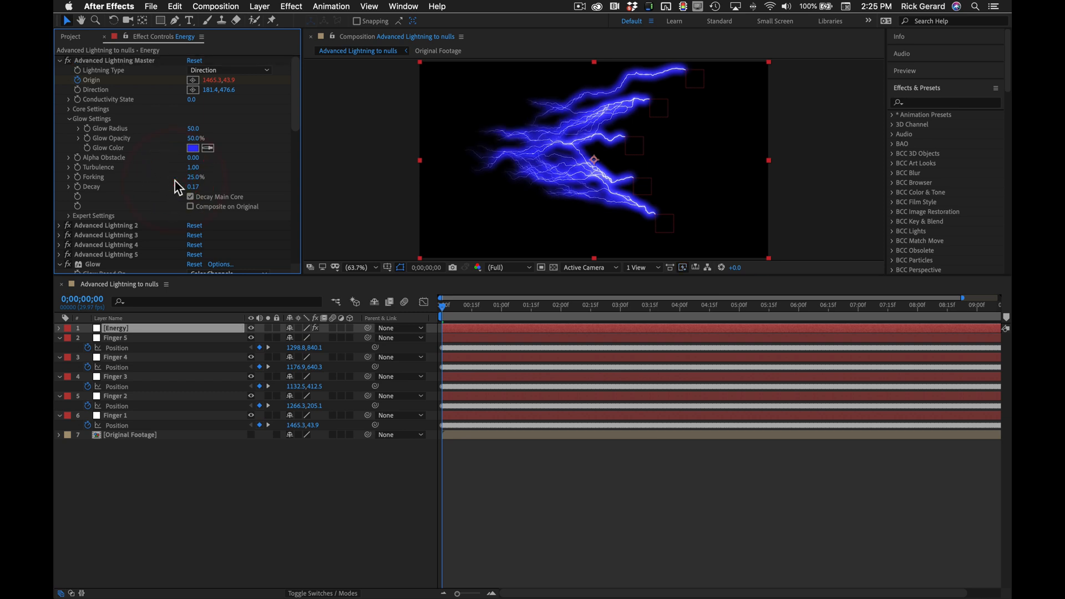